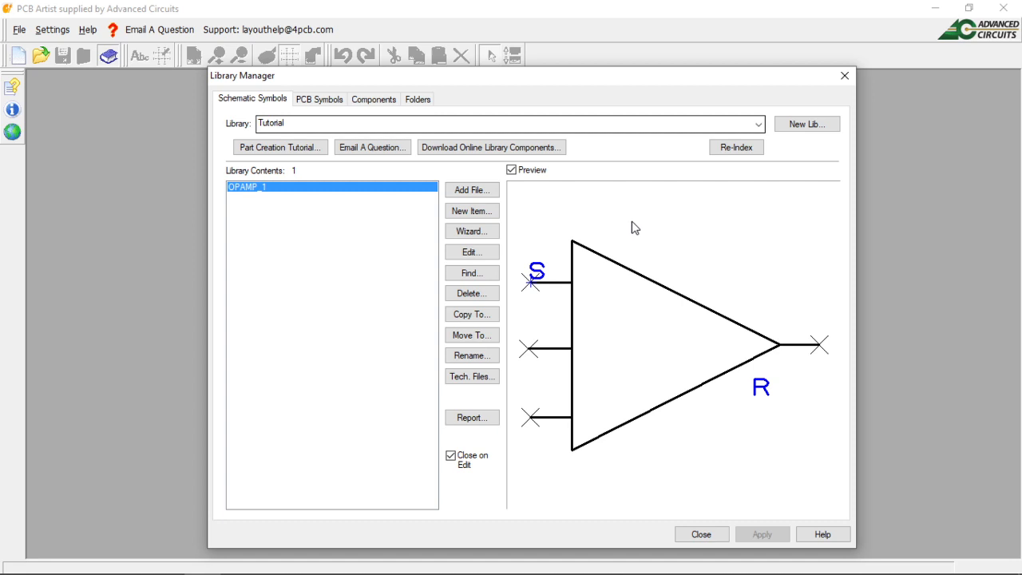
Create a new PCB symbol library named Tutorial
{"action": "left_click", "coordinate": [321, 104]}
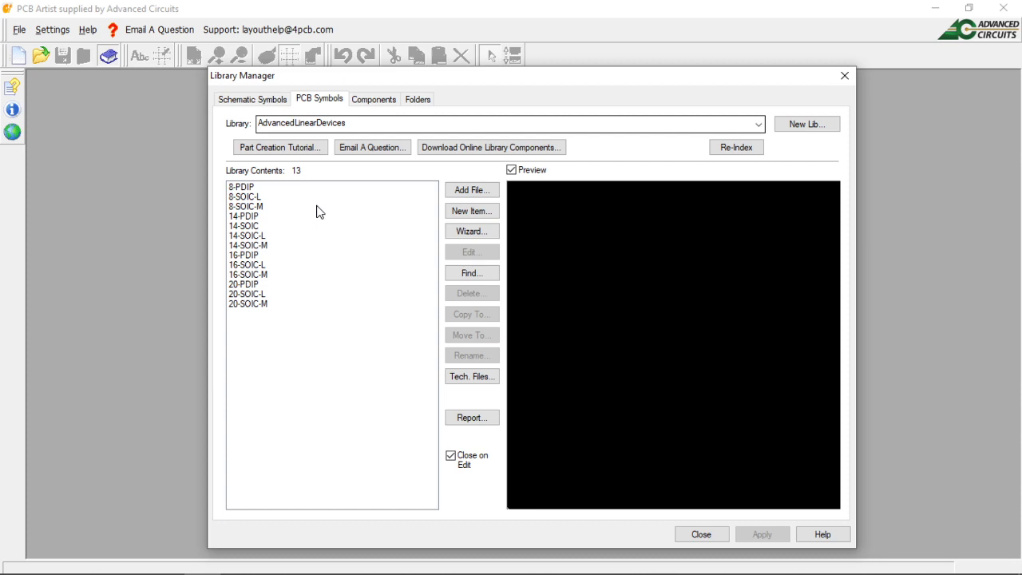
{"action": "left_click", "coordinate": [803, 130]}
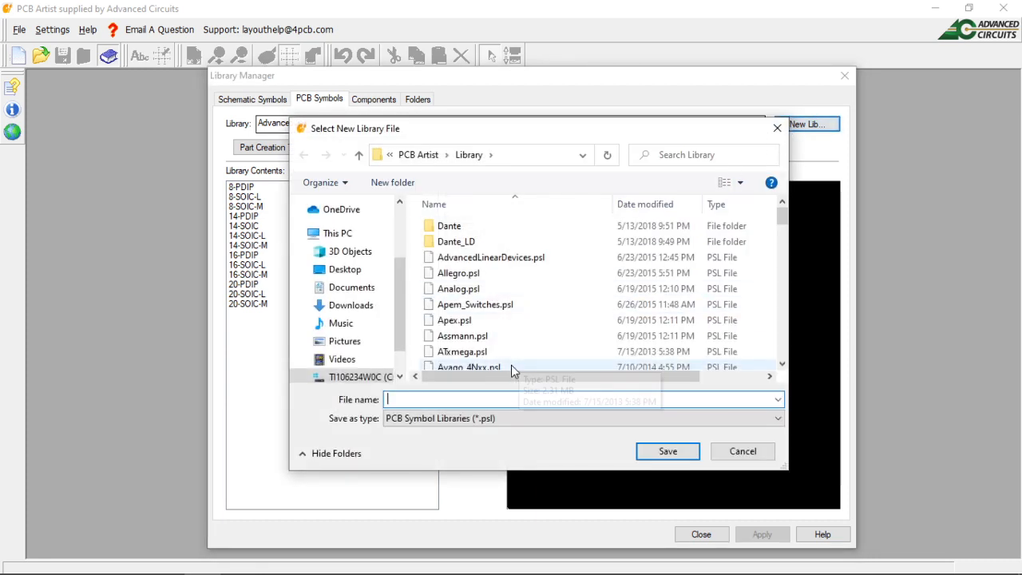
{"action": "type", "text": "T"}
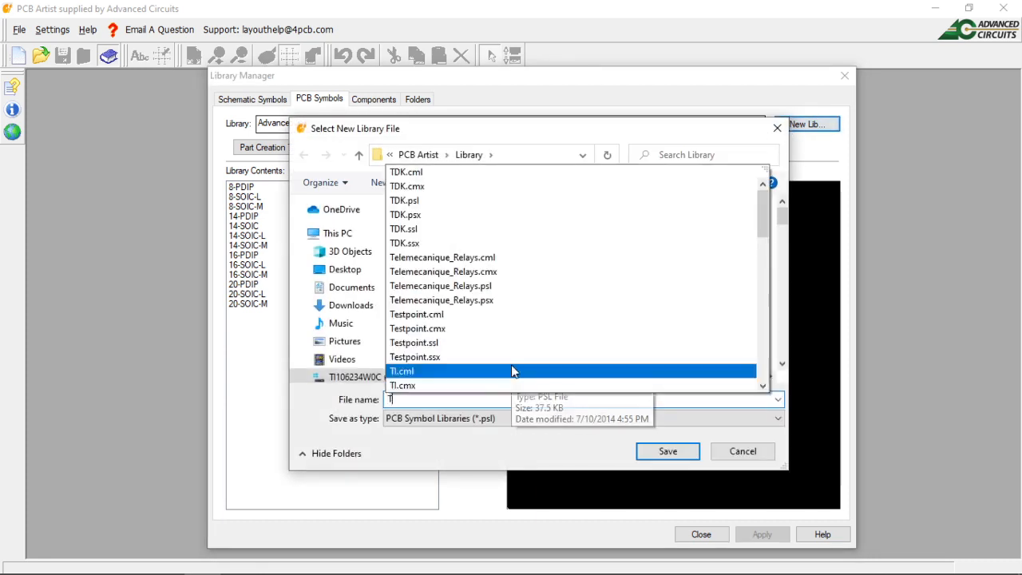
{"action": "type", "text": "utorial"}
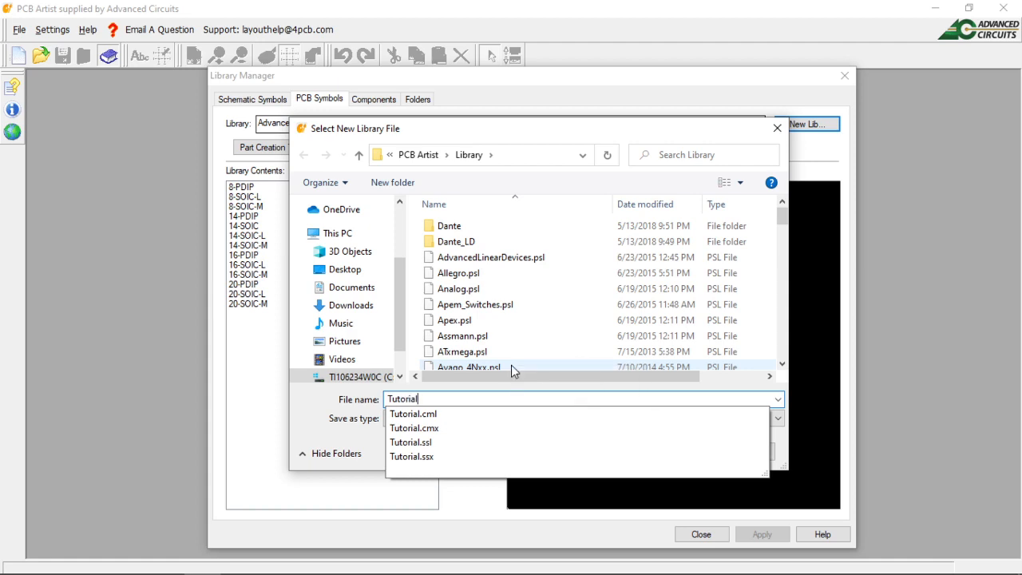
{"action": "key", "text": "Return"}
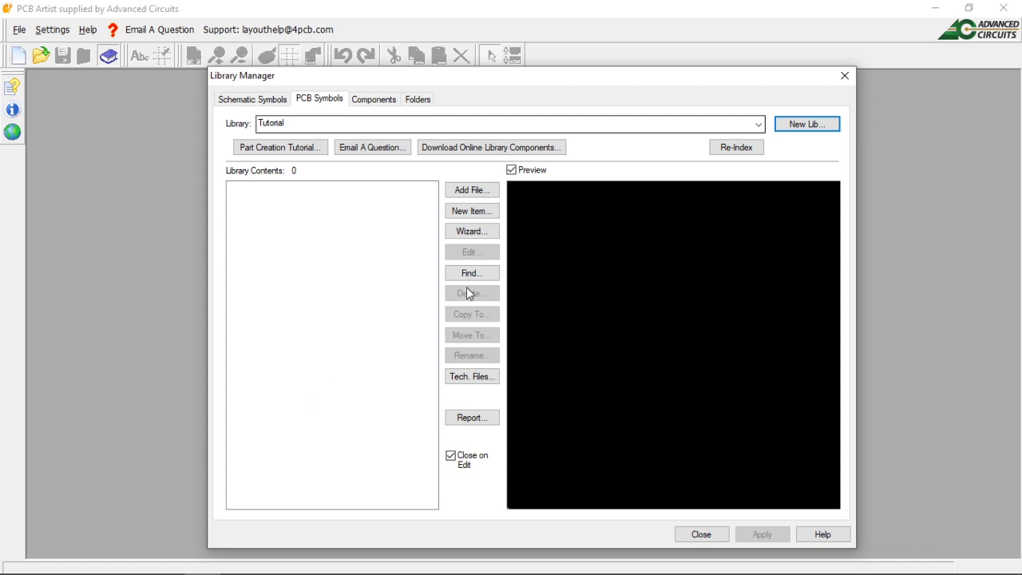
Start the Footprint Wizard for a new PCB symbol and set its units to metric mm with a precision of 2
{"action": "left_click", "coordinate": [472, 232]}
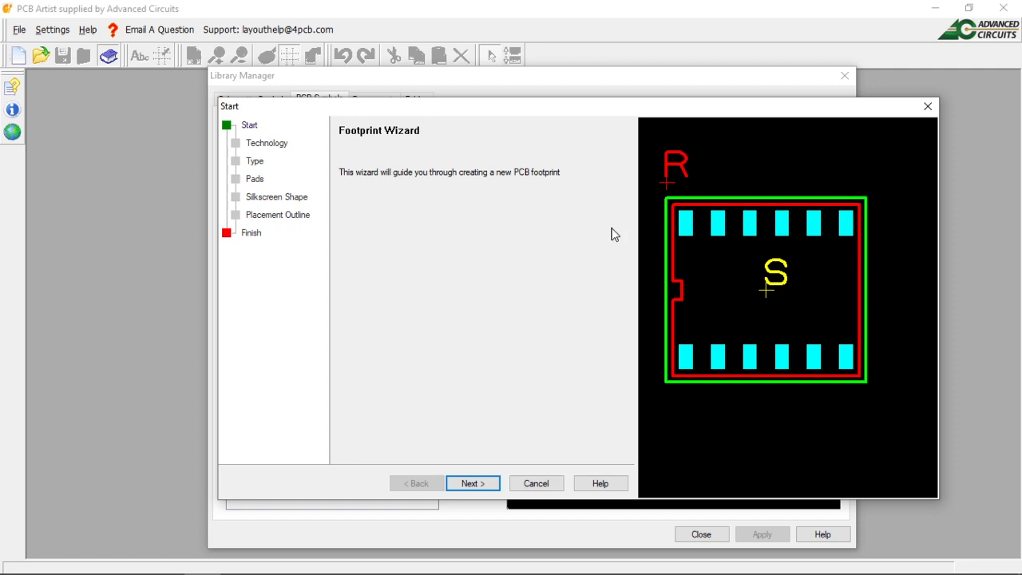
{"action": "left_click", "coordinate": [493, 483]}
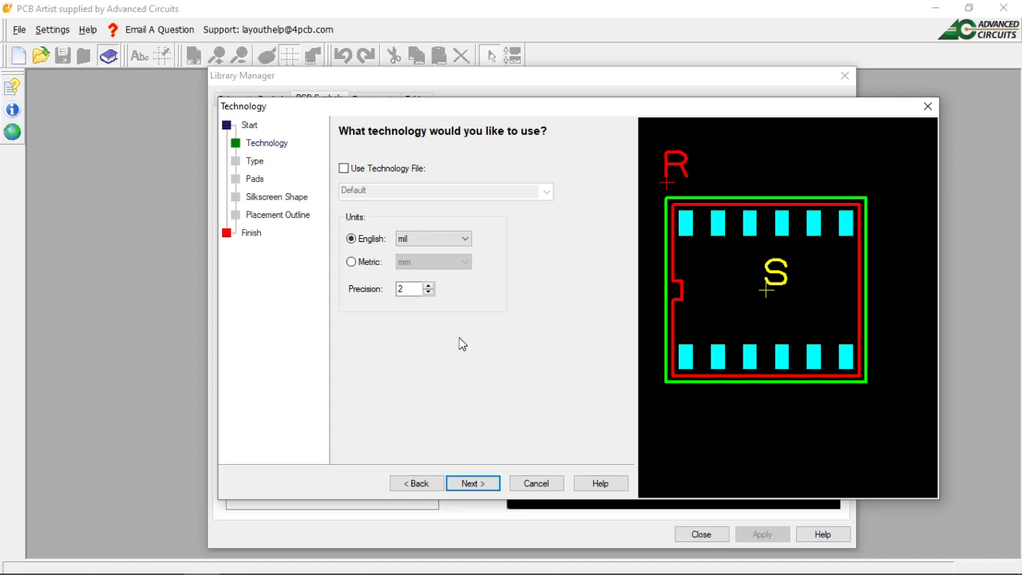
{"action": "left_click", "coordinate": [351, 262]}
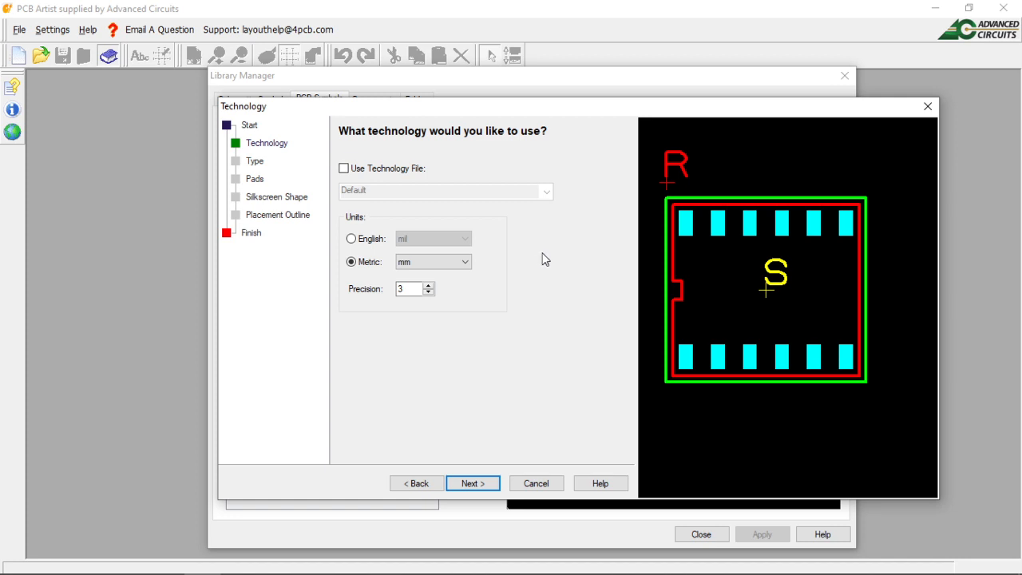
{"action": "left_click", "coordinate": [429, 293]}
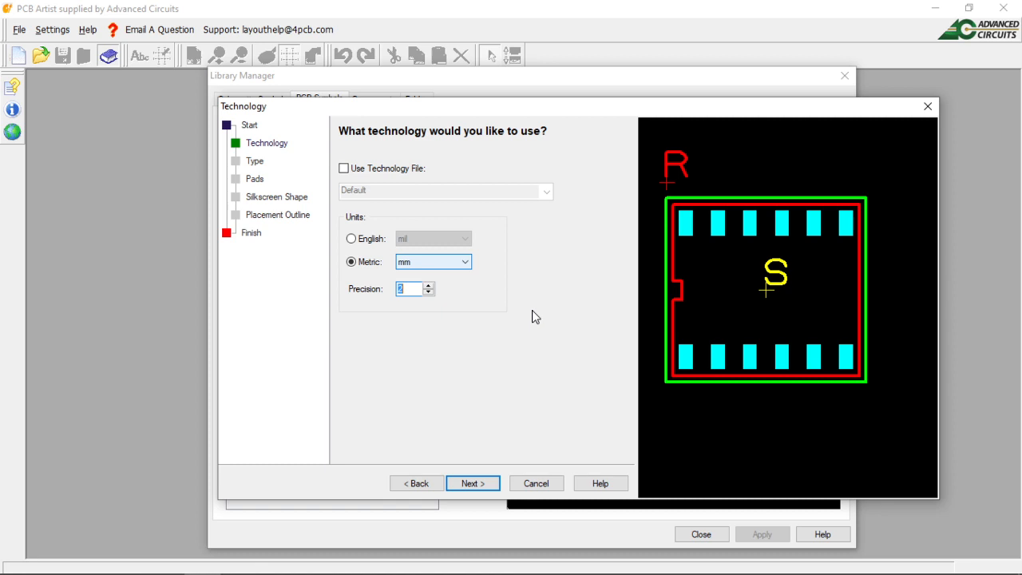
{"action": "left_click", "coordinate": [482, 483]}
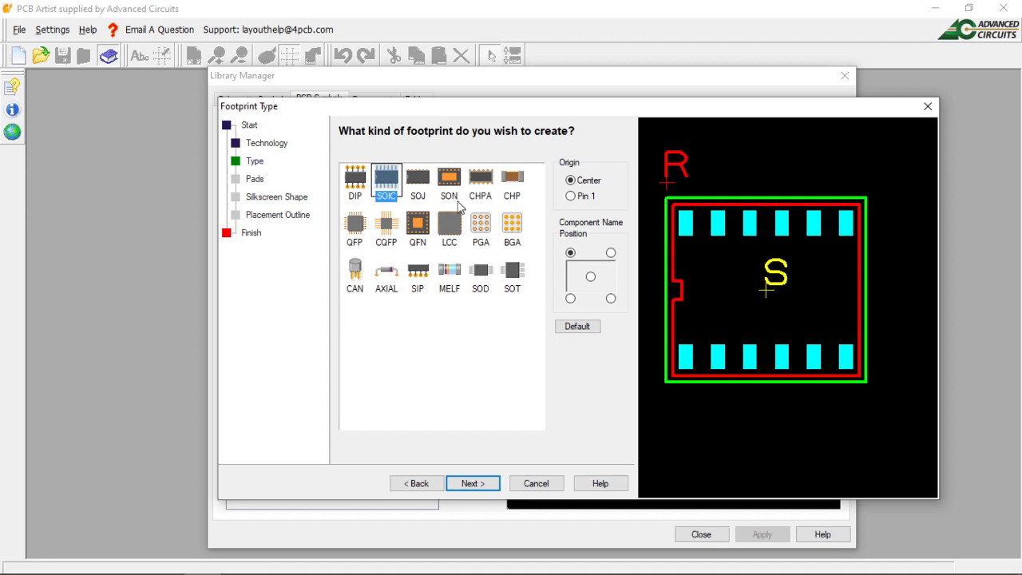
Preview the SOT, SOD, MELF, SIP, CQFP, QFN and BGA footprint types and return to SOIC
{"action": "left_click", "coordinate": [512, 281]}
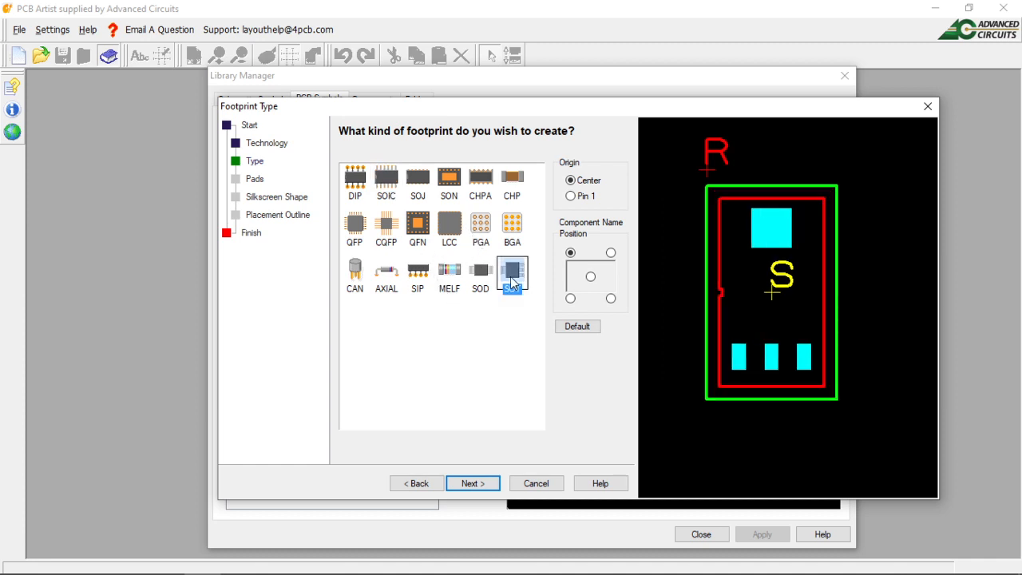
{"action": "left_click", "coordinate": [481, 276]}
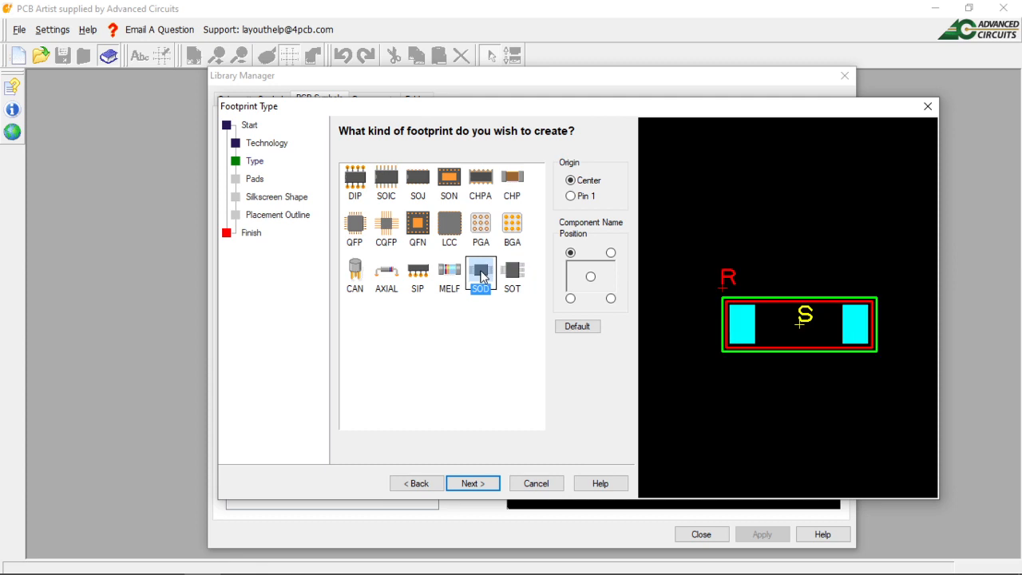
{"action": "left_click", "coordinate": [451, 274]}
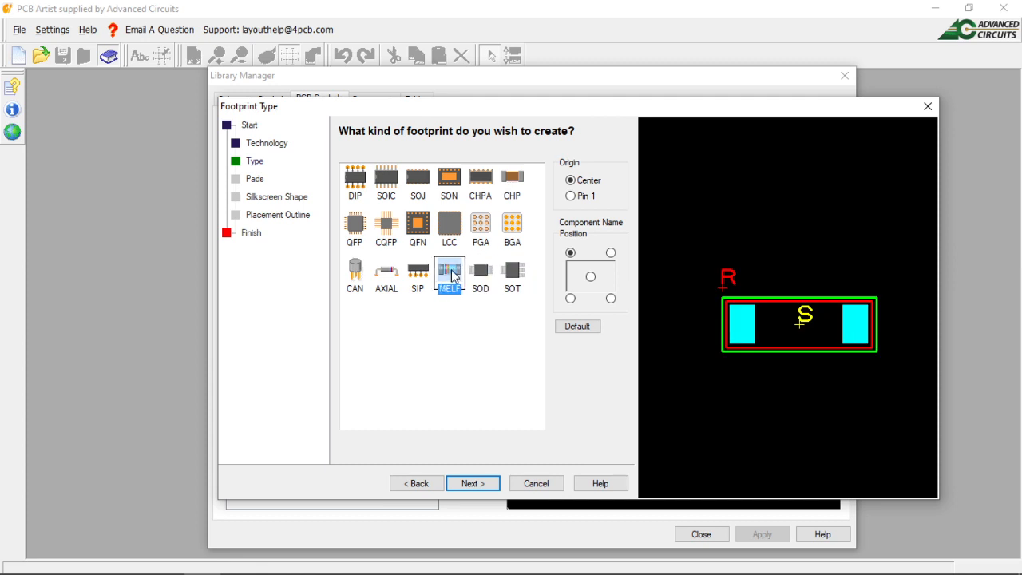
{"action": "left_click", "coordinate": [422, 276]}
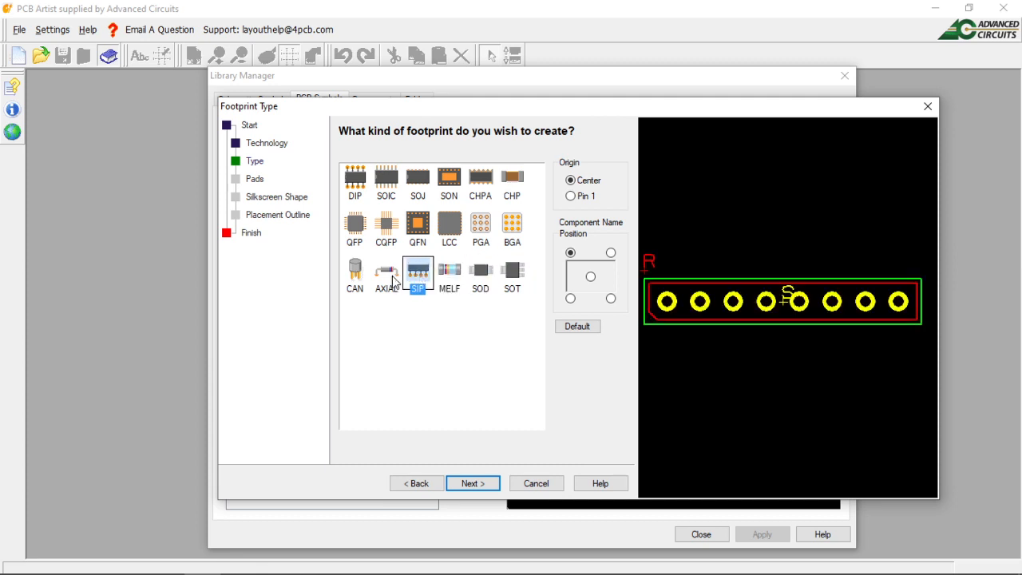
{"action": "left_click", "coordinate": [384, 226]}
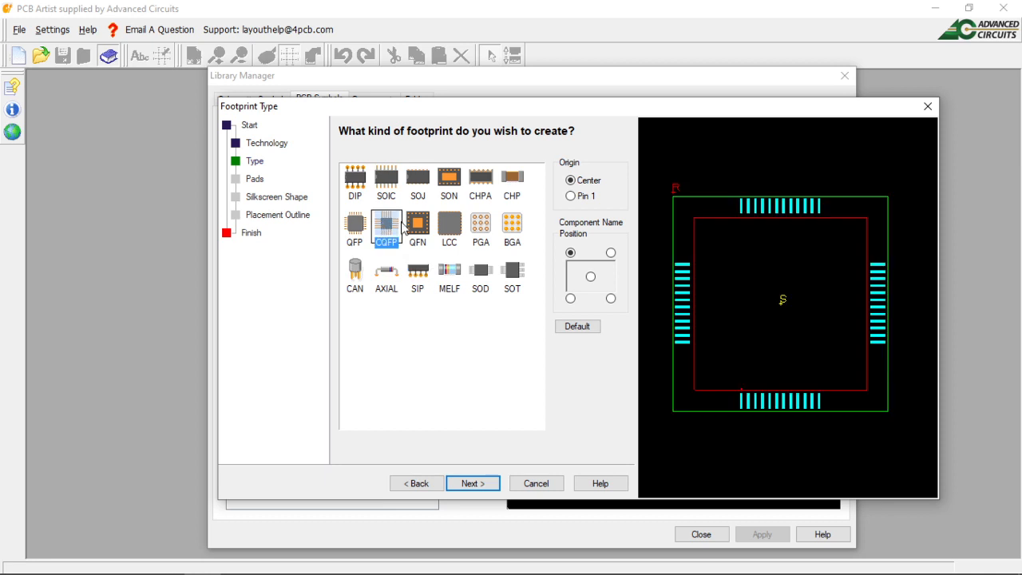
{"action": "left_click", "coordinate": [417, 228]}
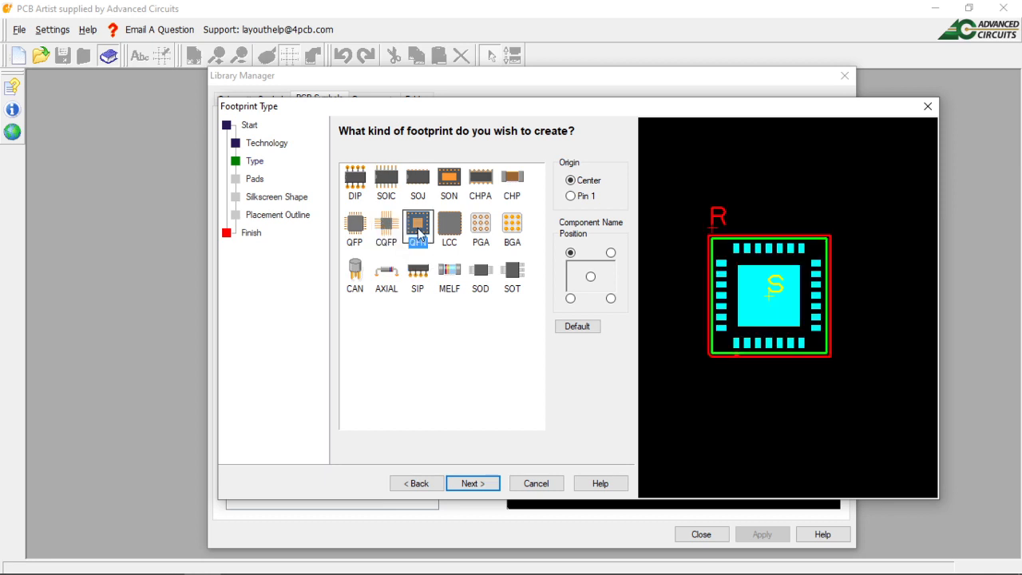
{"action": "left_click", "coordinate": [510, 229]}
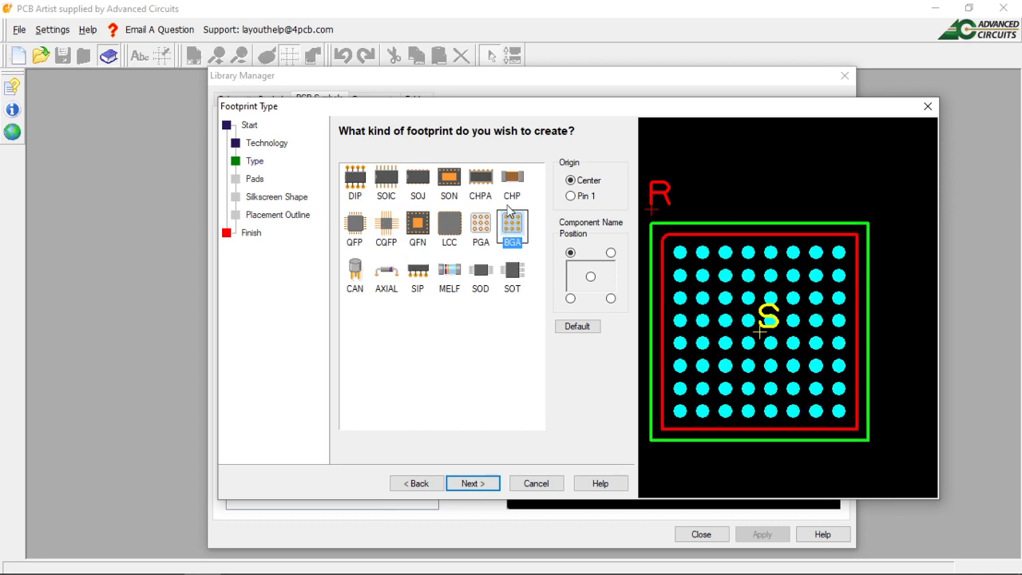
{"action": "left_click", "coordinate": [392, 185]}
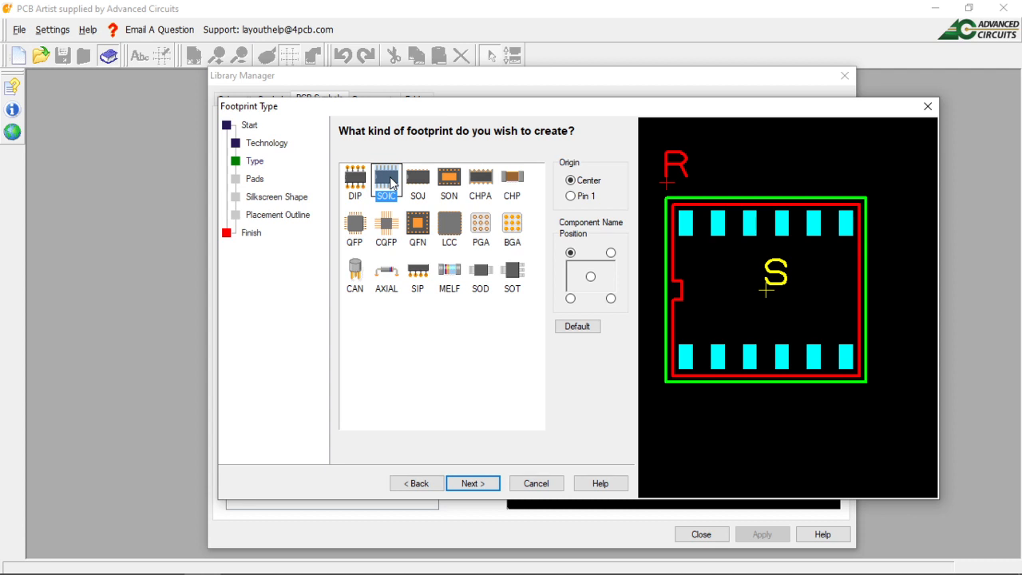
Try the origin and component name positions, settling on a Center origin and the name at the footprint's lower-right corner
{"action": "left_click", "coordinate": [570, 196]}
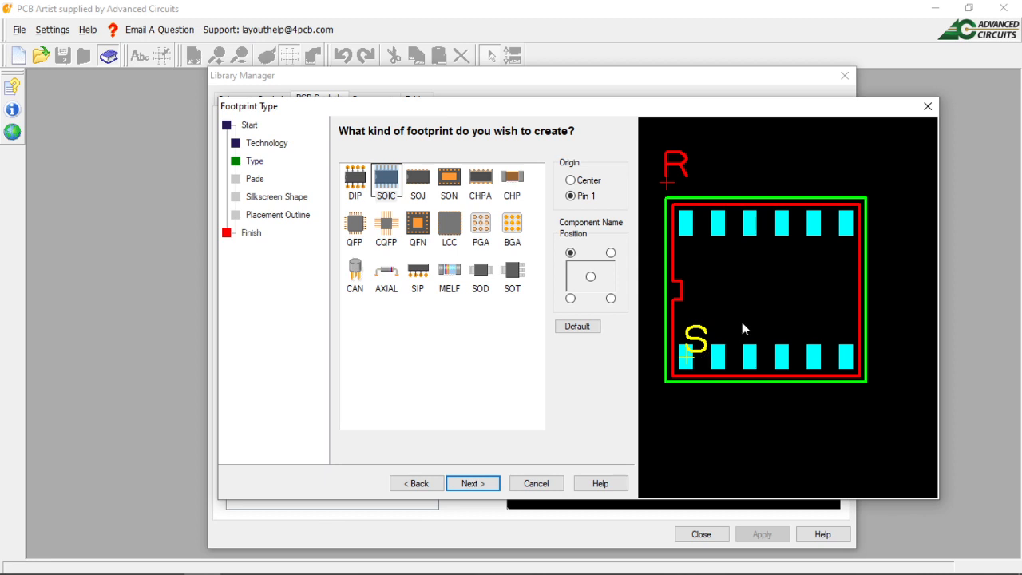
{"action": "left_click", "coordinate": [570, 180]}
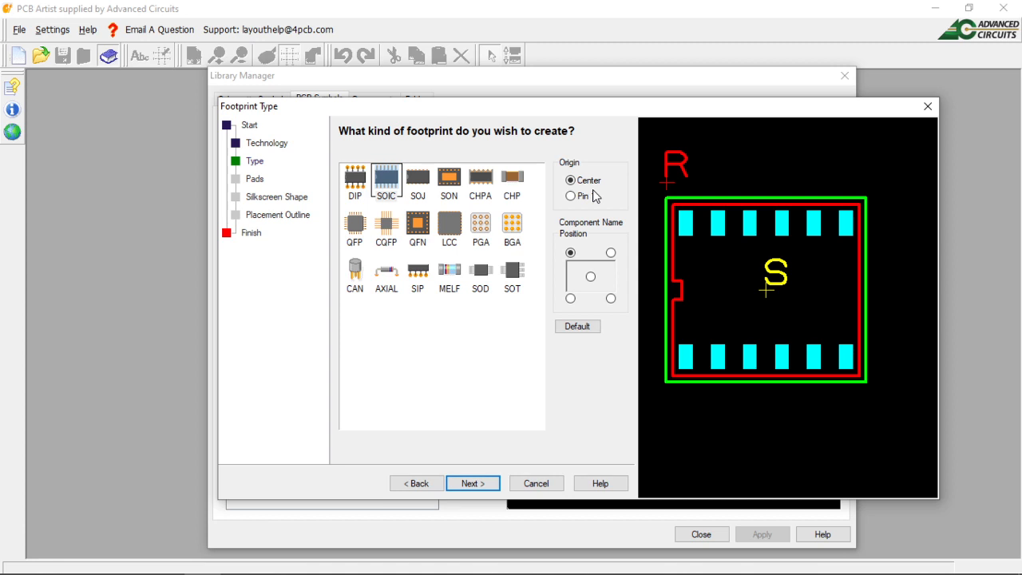
{"action": "left_click", "coordinate": [610, 299]}
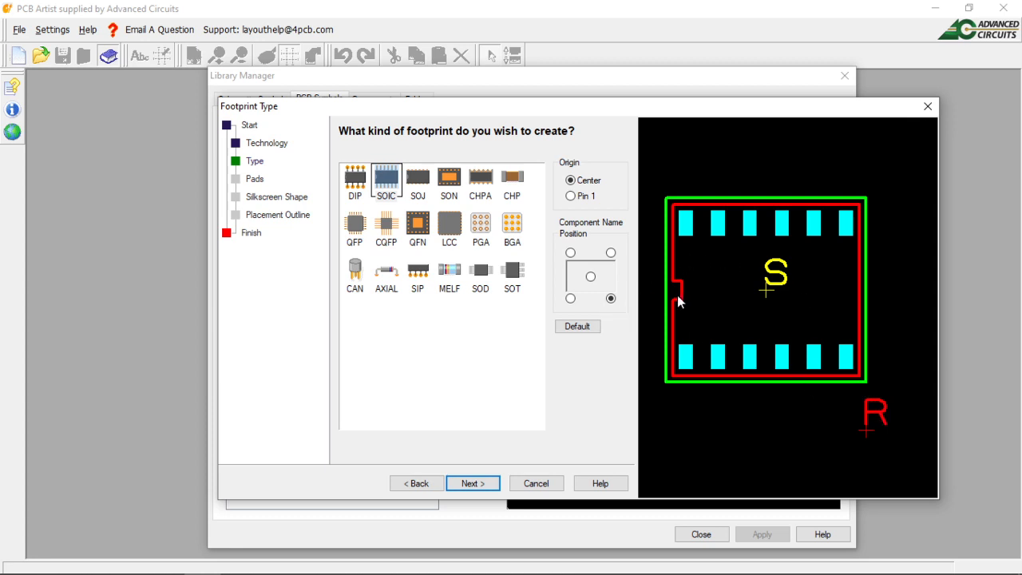
{"action": "left_click", "coordinate": [611, 254]}
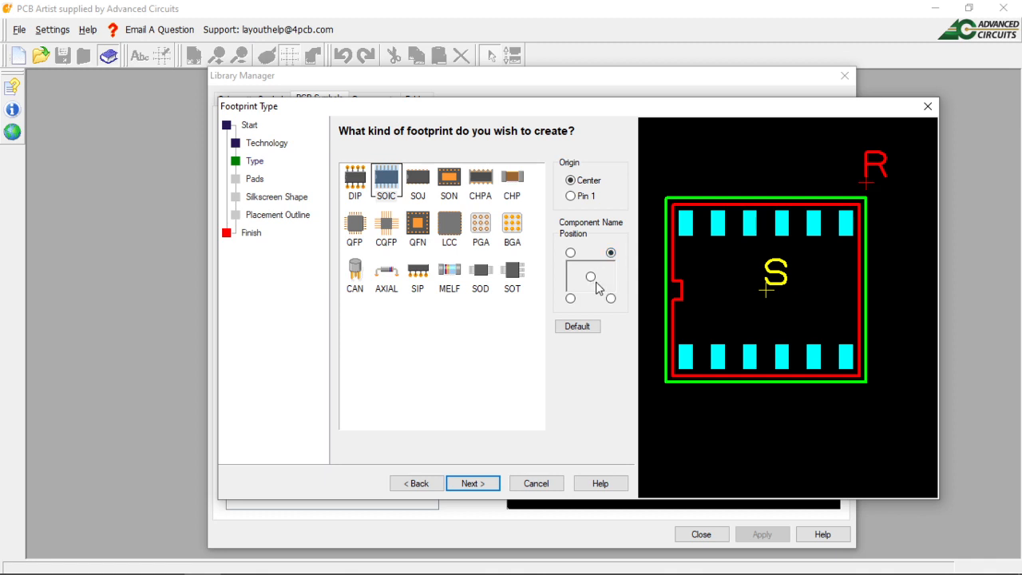
{"action": "left_click", "coordinate": [591, 278]}
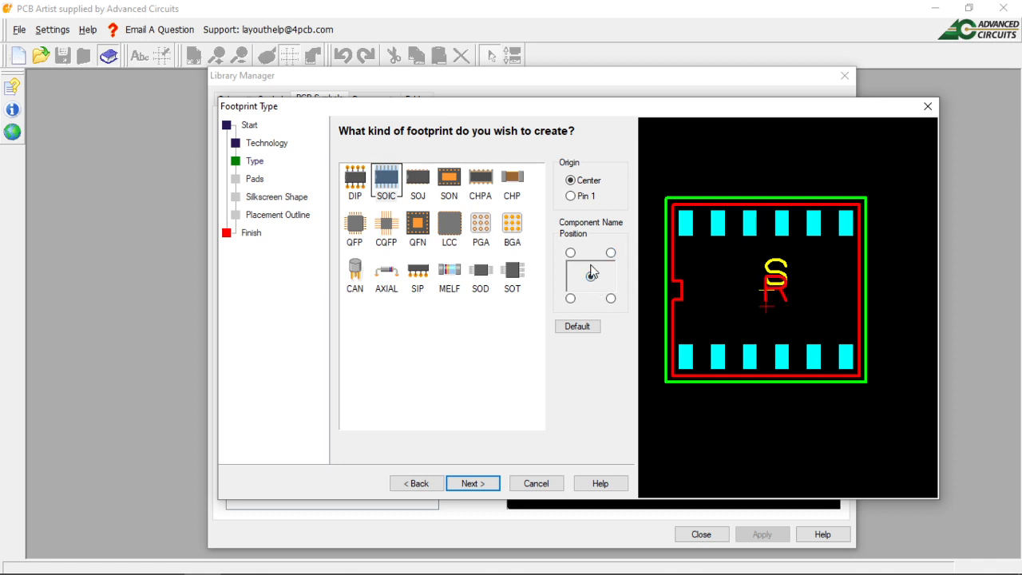
{"action": "left_click", "coordinate": [570, 253]}
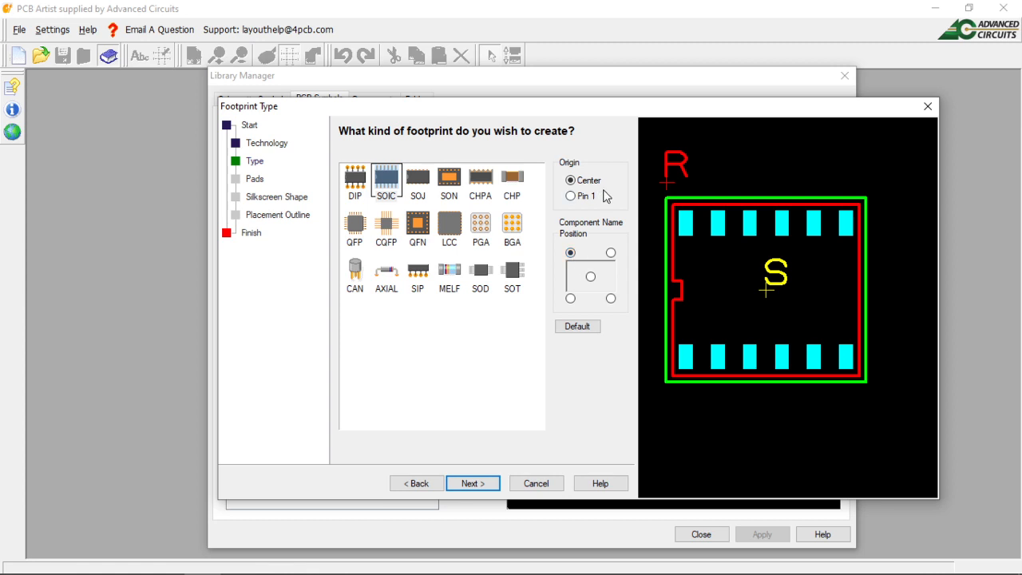
{"action": "left_click", "coordinate": [570, 299]}
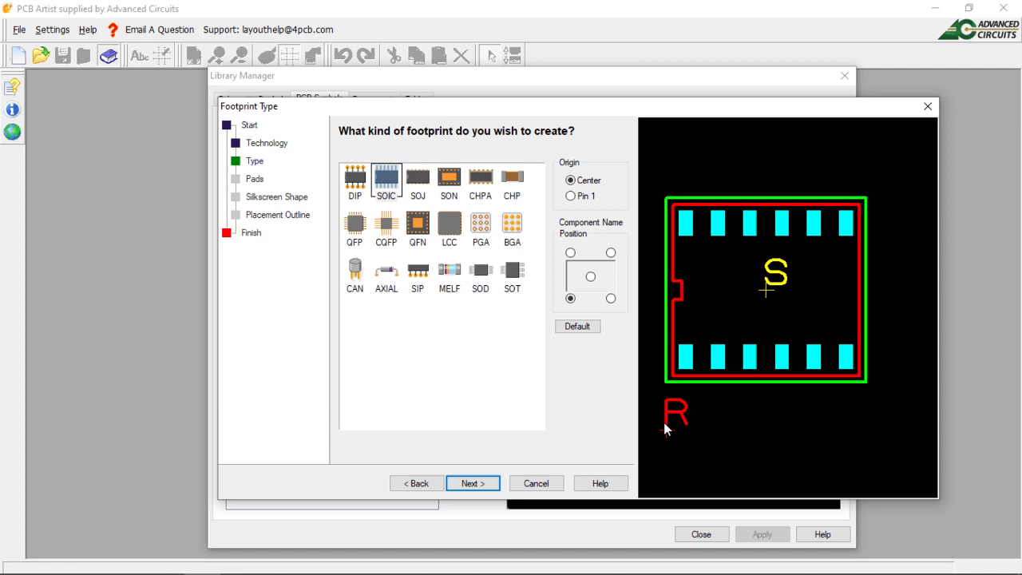
{"action": "left_click", "coordinate": [610, 298]}
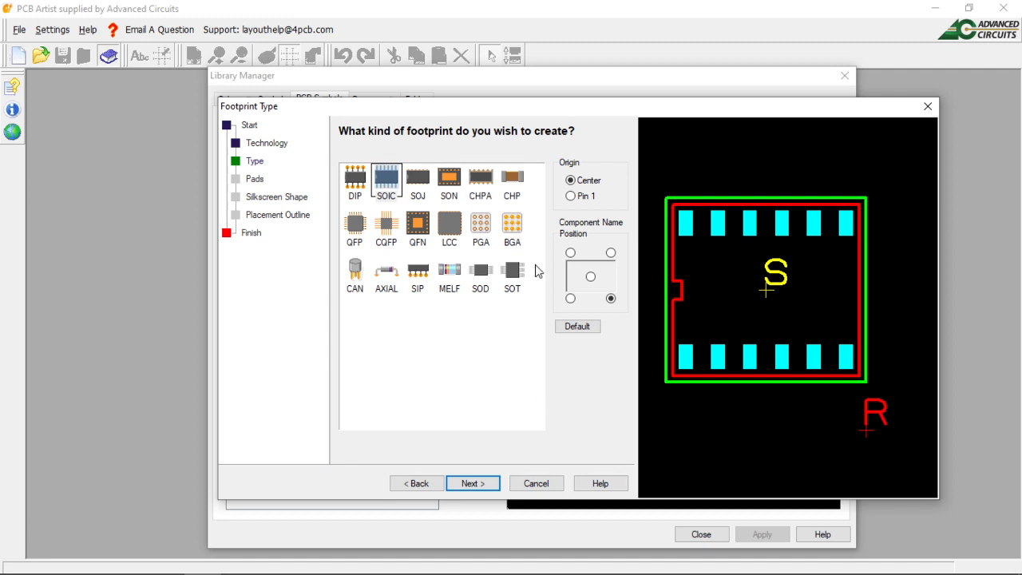
{"action": "left_click", "coordinate": [465, 483]}
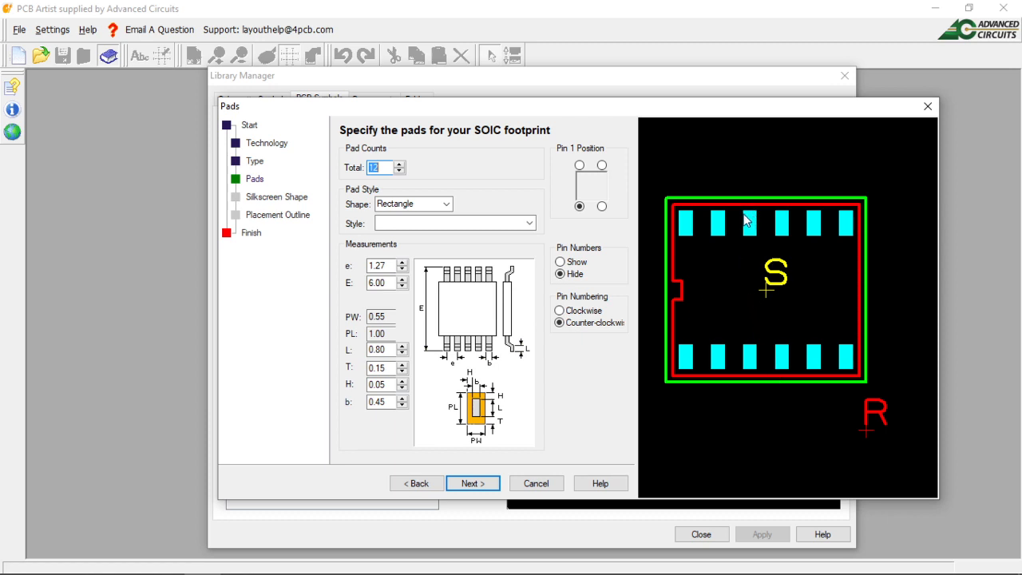
Set the SOIC footprint's total pad count to 6
{"action": "left_click", "coordinate": [399, 171]}
{"action": "left_click", "coordinate": [399, 171]}
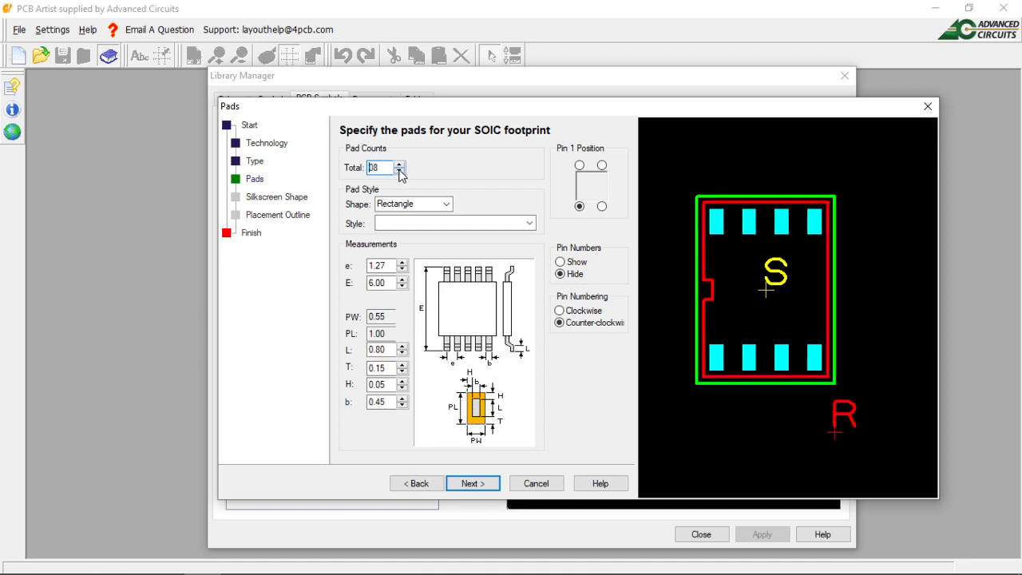
{"action": "left_click", "coordinate": [400, 171]}
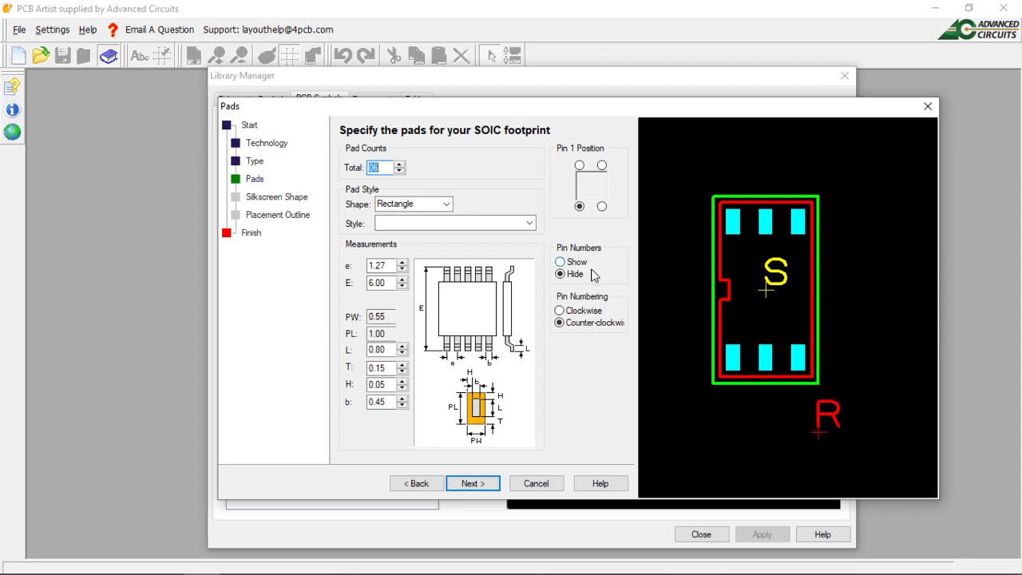
Show the pin numbers, try clockwise numbering, and set it back to counter-clockwise
{"action": "left_click", "coordinate": [560, 264]}
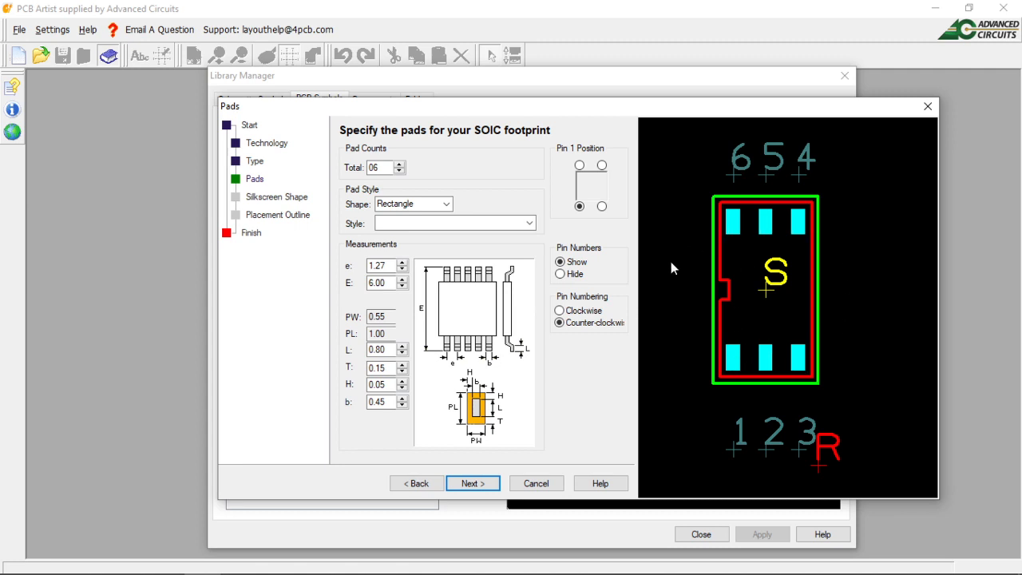
{"action": "left_click", "coordinate": [560, 311]}
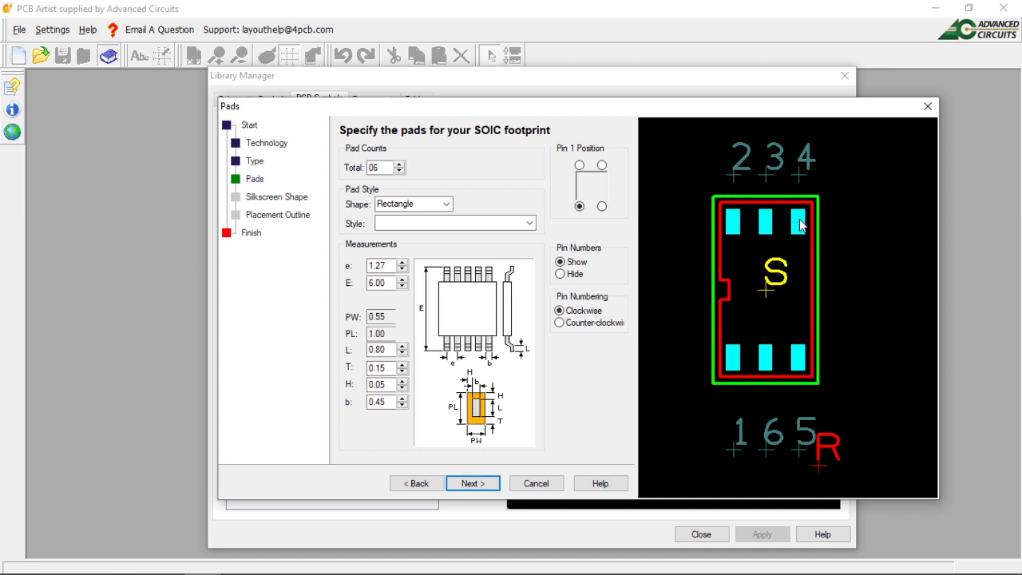
{"action": "left_click", "coordinate": [559, 323]}
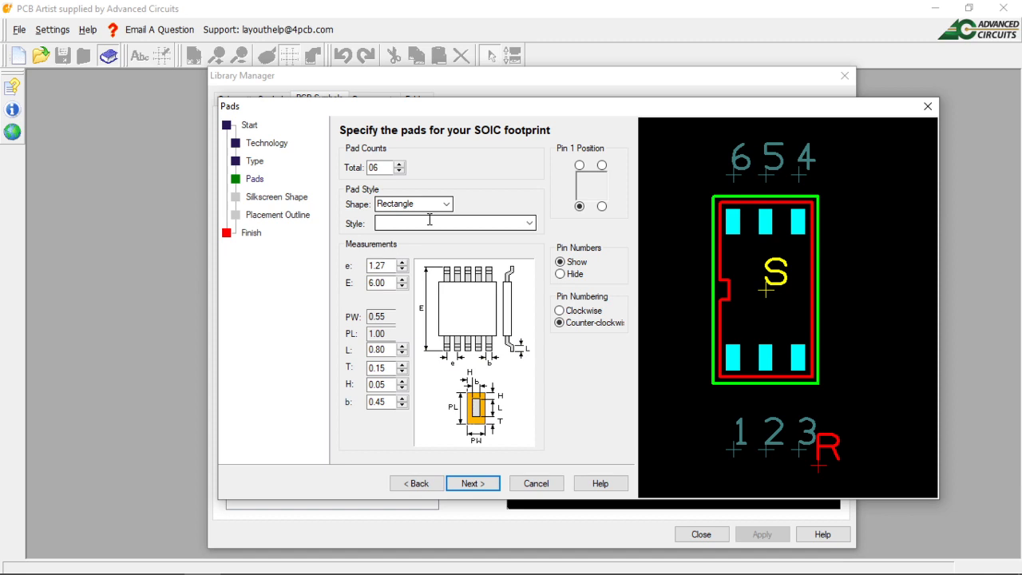
Name the rectangular pad style REC 65 30
{"action": "left_click", "coordinate": [529, 224]}
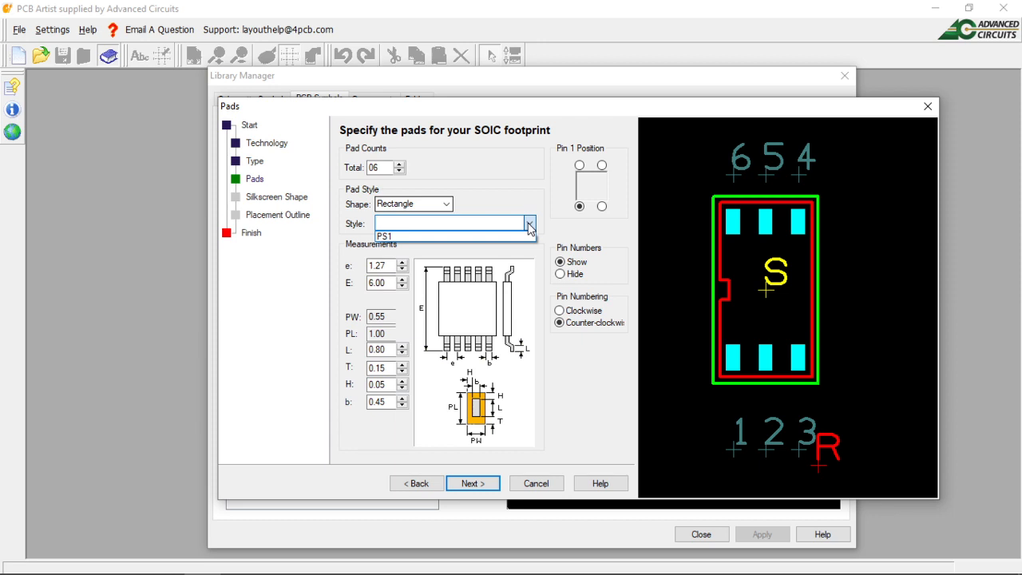
{"action": "left_click", "coordinate": [528, 224]}
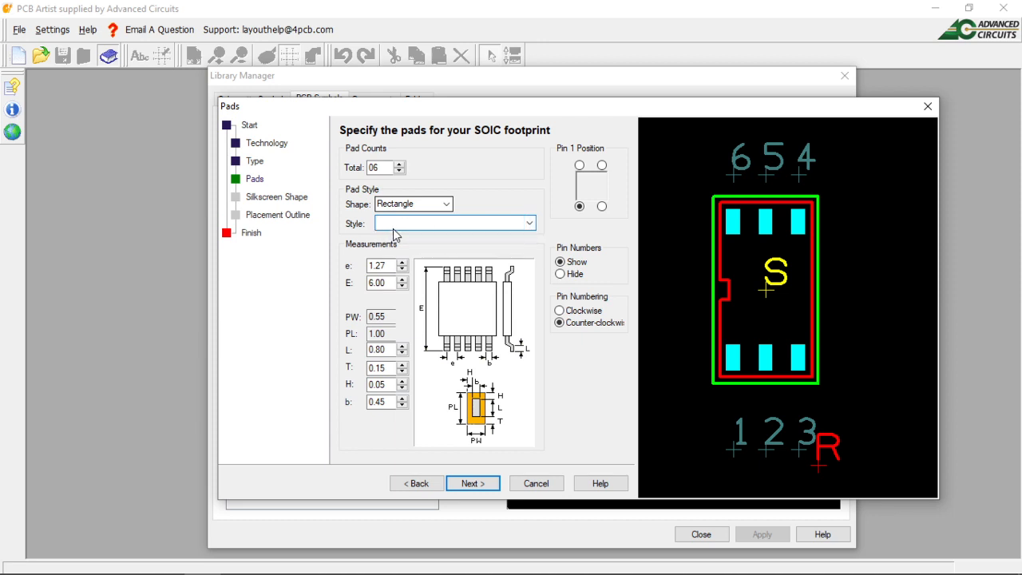
{"action": "type", "text": "REC 65 30"}
{"action": "mouse_move", "coordinate": [735, 108]}
{"action": "left_mouse_down"}
{"action": "mouse_move", "coordinate": [723, 90]}
{"action": "mouse_move", "coordinate": [723, 110]}
{"action": "left_mouse_up"}
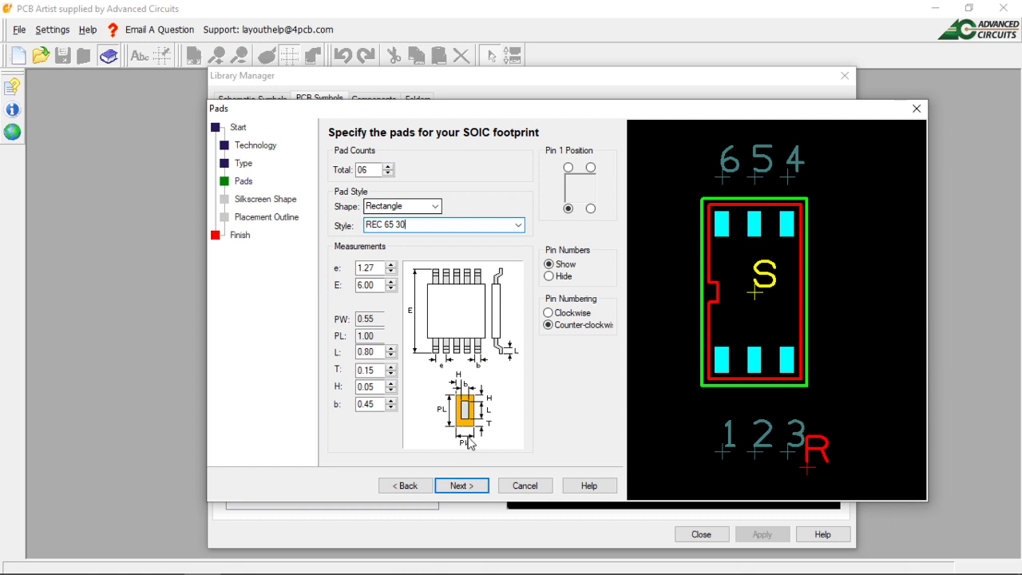
Set the SOIC footprint's pad pitch e to 0.5 and its overall span E to 4.9
{"action": "left_click_drag", "start_coordinate": [814, 115], "coordinate": [814, 103]}
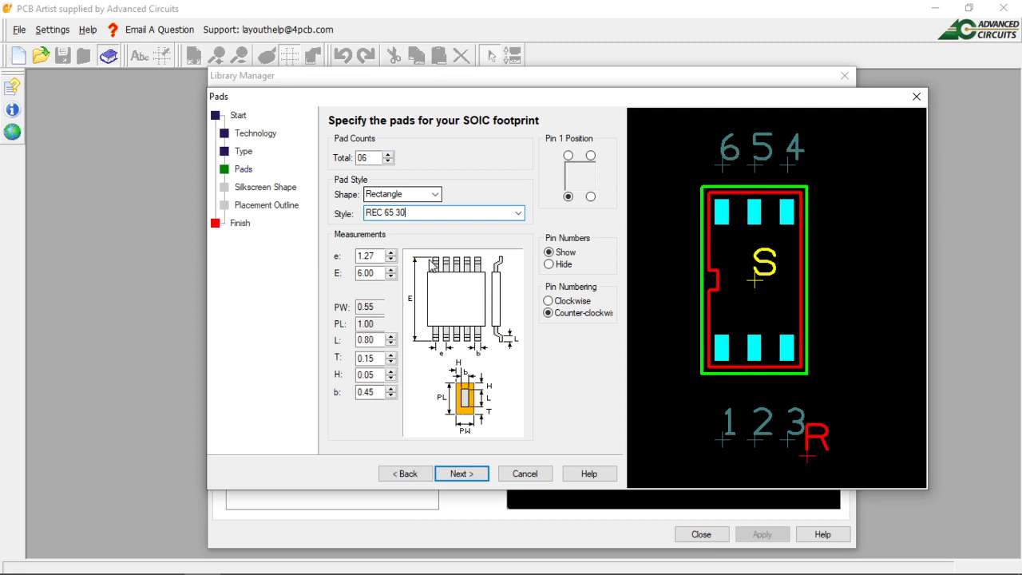
{"action": "left_click", "coordinate": [378, 256]}
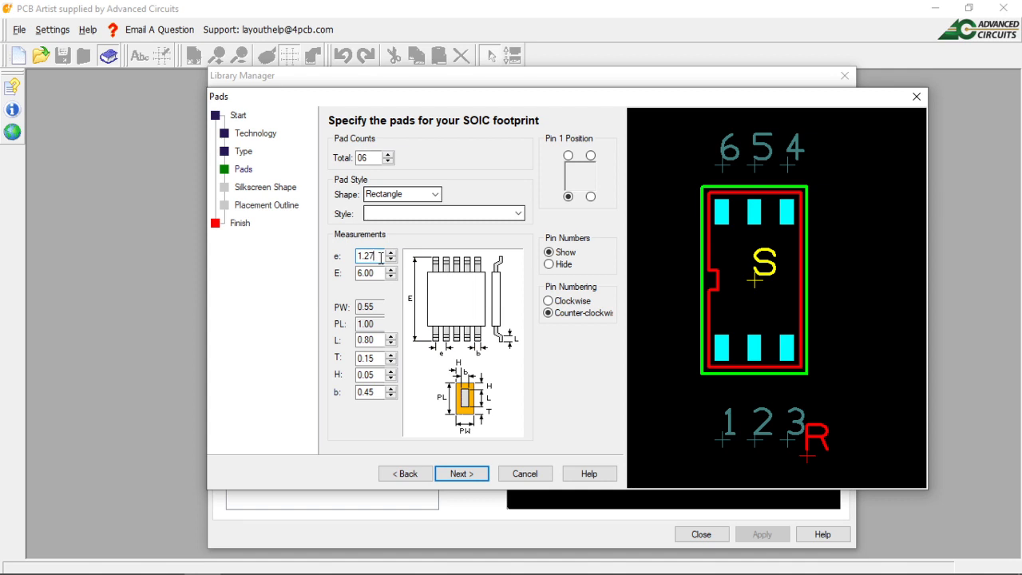
{"action": "key", "text": "BackSpace"}
{"action": "key", "text": "BackSpace"}
{"action": "key", "text": "BackSpace"}
{"action": "key", "text": "BackSpace"}
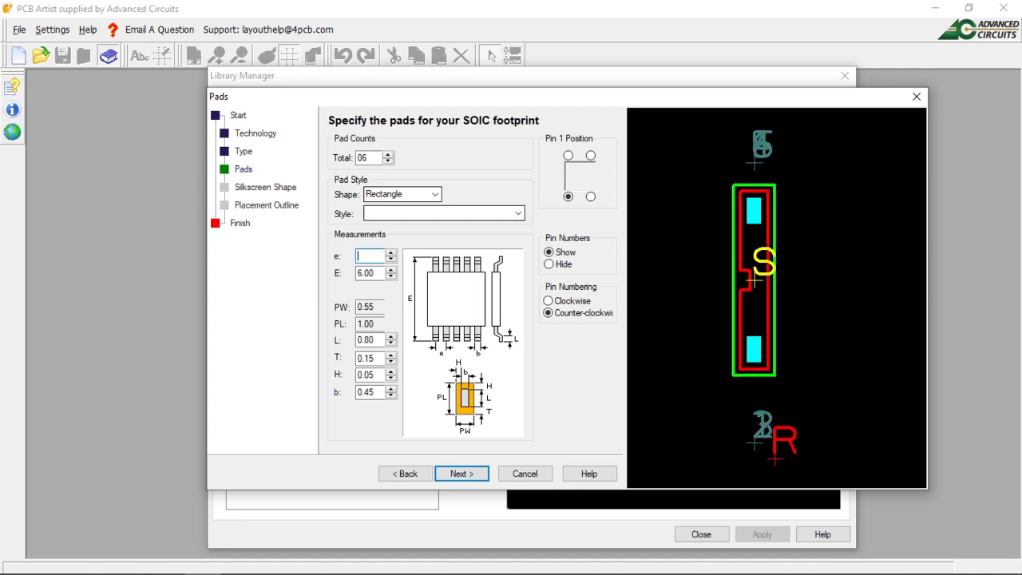
{"action": "type", "text": "0.5"}
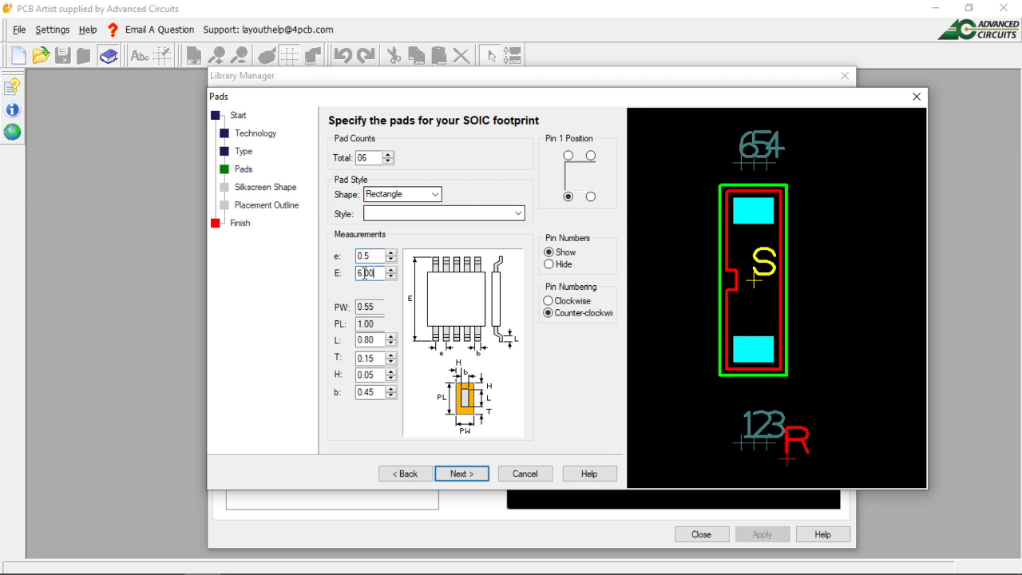
{"action": "key", "text": "BackSpace"}
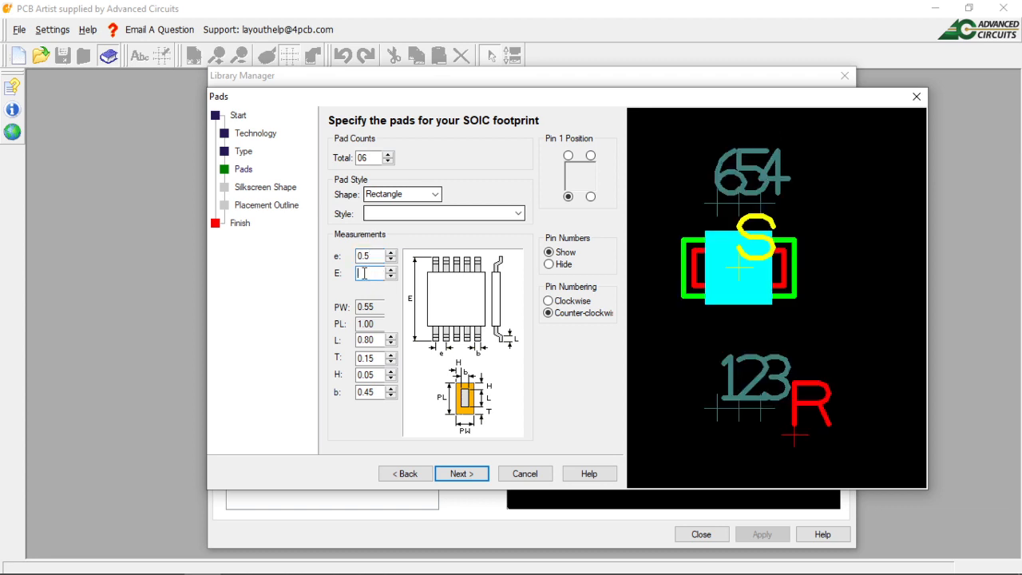
{"action": "type", "text": "4"}
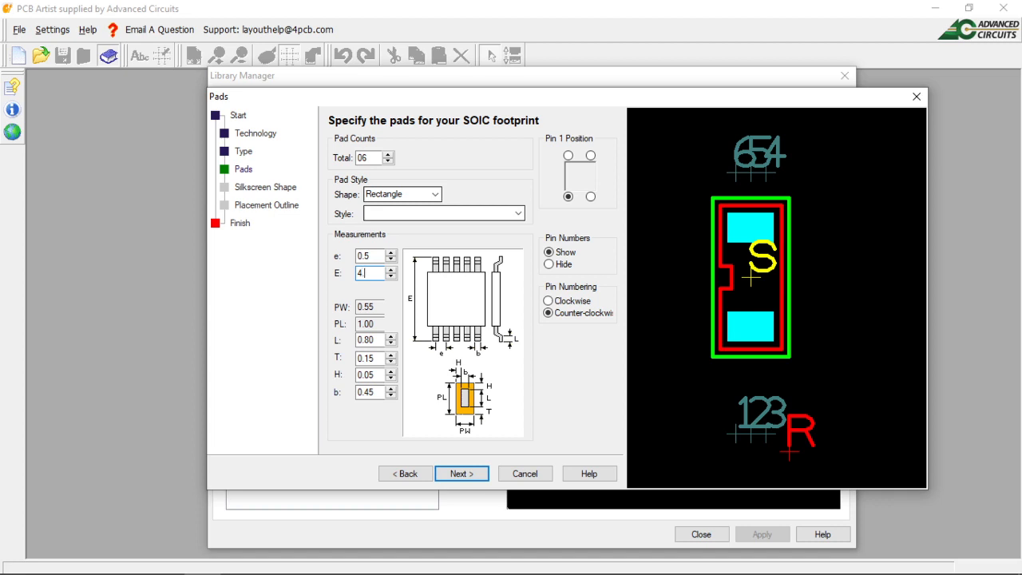
{"action": "type", "text": ".9"}
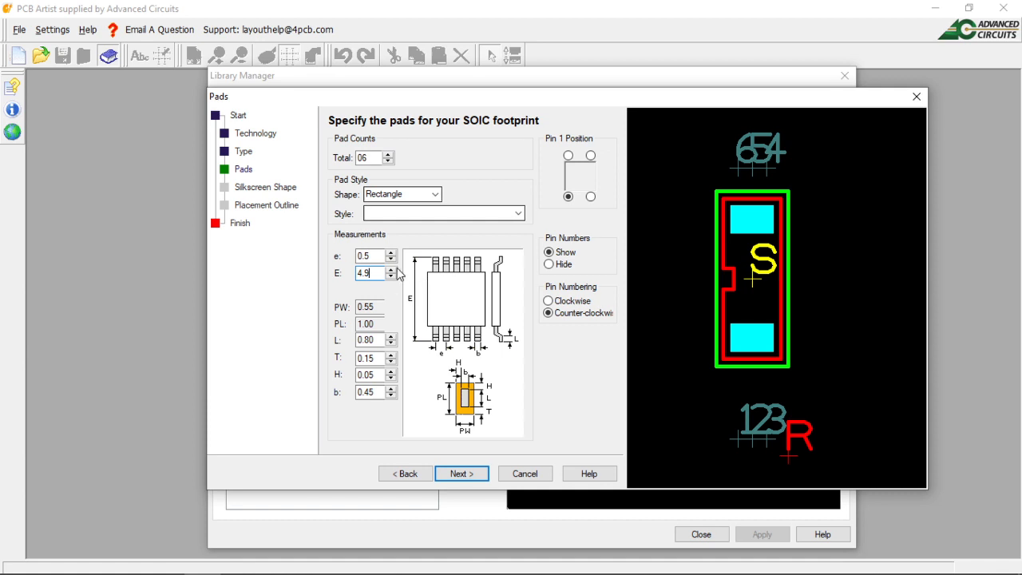
Set the lead length L to 0.55 and the toe allowance T to 0.05
{"action": "double_click", "coordinate": [381, 339]}
{"action": "type", "text": "0."}
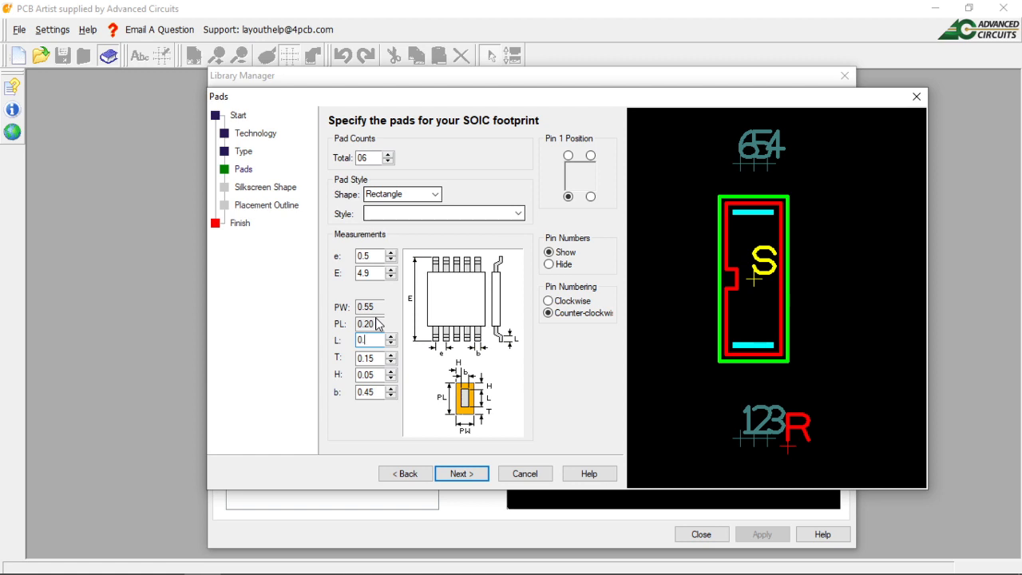
{"action": "type", "text": "55"}
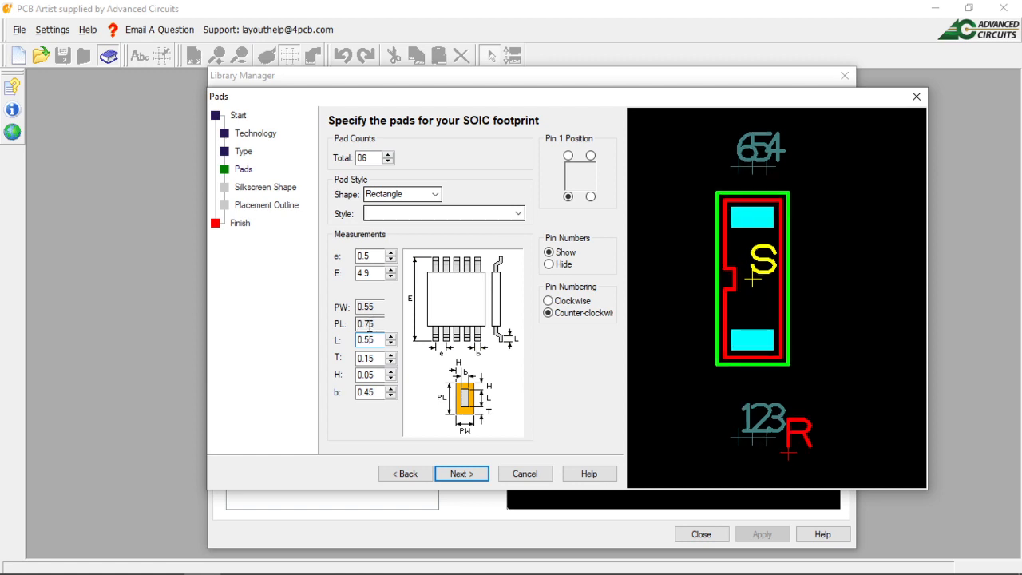
{"action": "left_click", "coordinate": [372, 358]}
{"action": "key", "text": "BackSpace"}
{"action": "key", "text": "BackSpace"}
{"action": "type", "text": "0"}
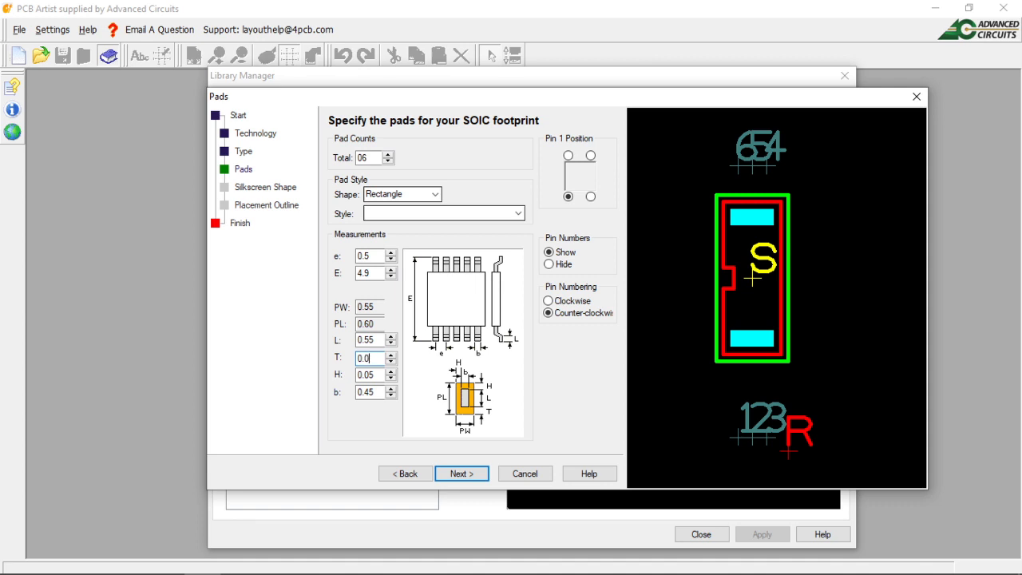
{"action": "type", "text": "5"}
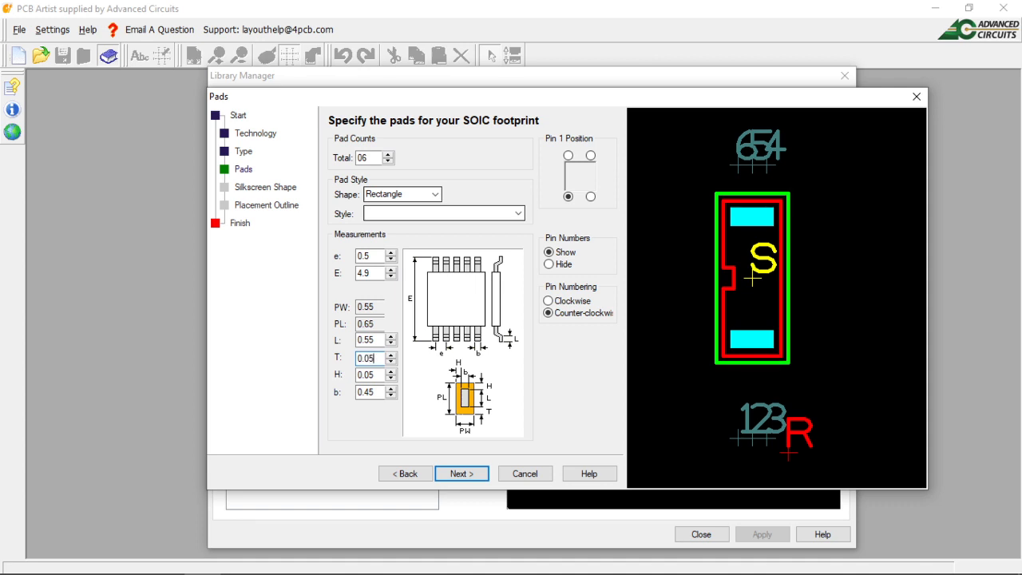
Set the lead width b to 0.2 in the pad measurements
{"action": "left_click", "coordinate": [376, 392]}
{"action": "key", "text": "BackSpace"}
{"action": "key", "text": "BackSpace"}
{"action": "key", "text": "BackSpace"}
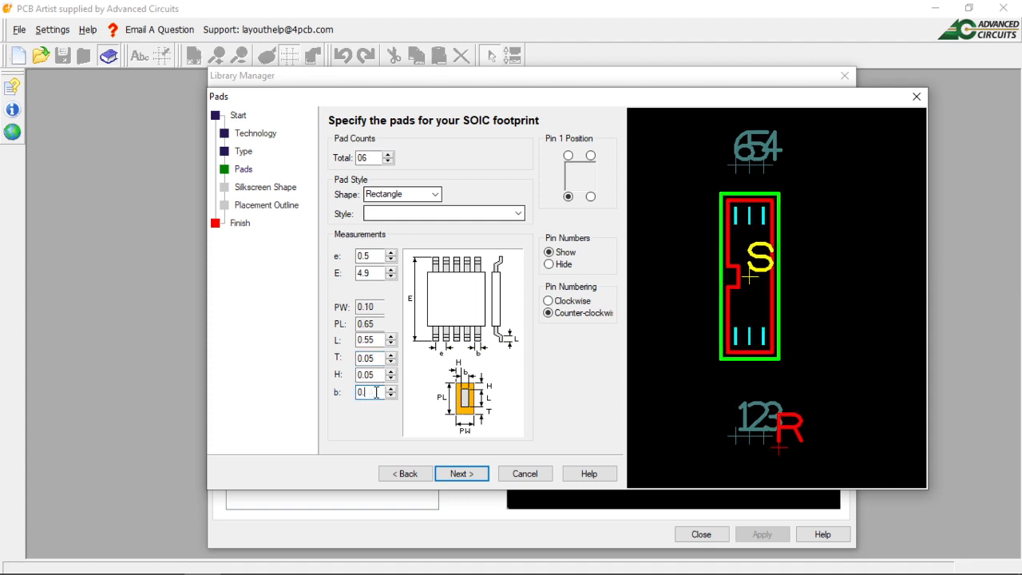
{"action": "type", "text": ".2"}
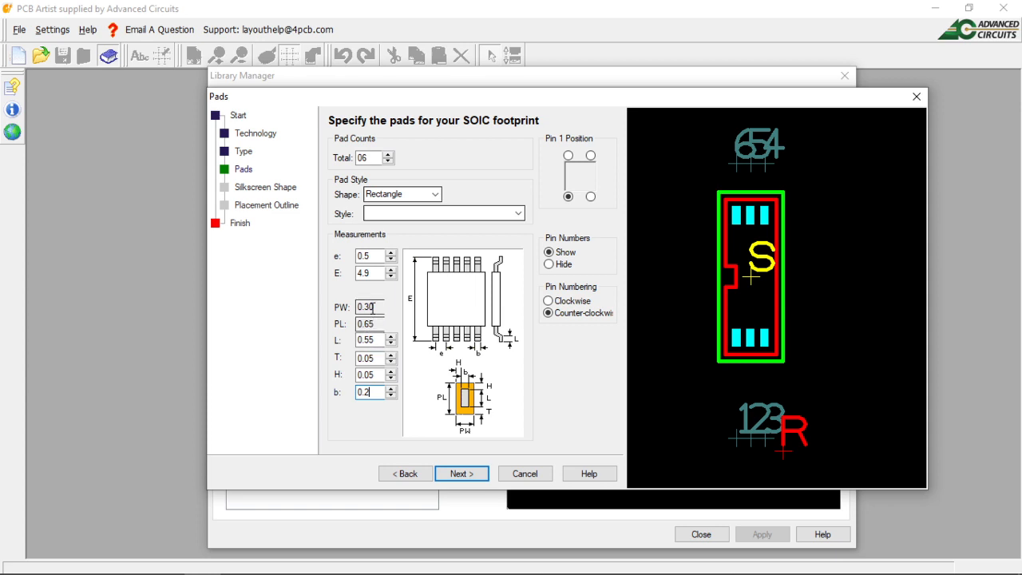
{"action": "left_click", "coordinate": [381, 216]}
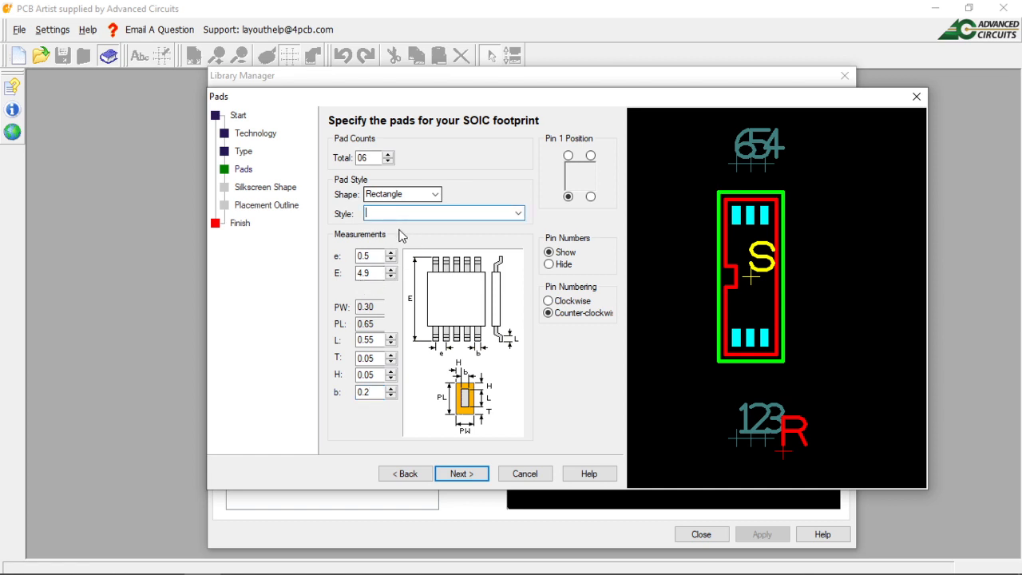
{"action": "type", "text": "ec"}
{"action": "key", "text": "BackSpace"}
{"action": "key", "text": "BackSpace"}
{"action": "type", "text": "Re"}
{"action": "key", "text": "Return"}
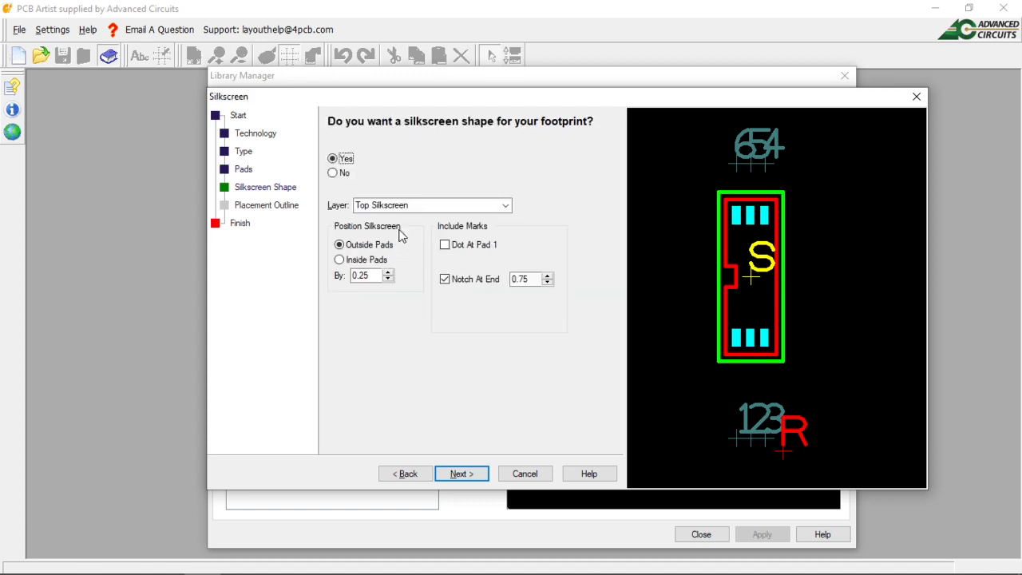
{"action": "left_click", "coordinate": [415, 474]}
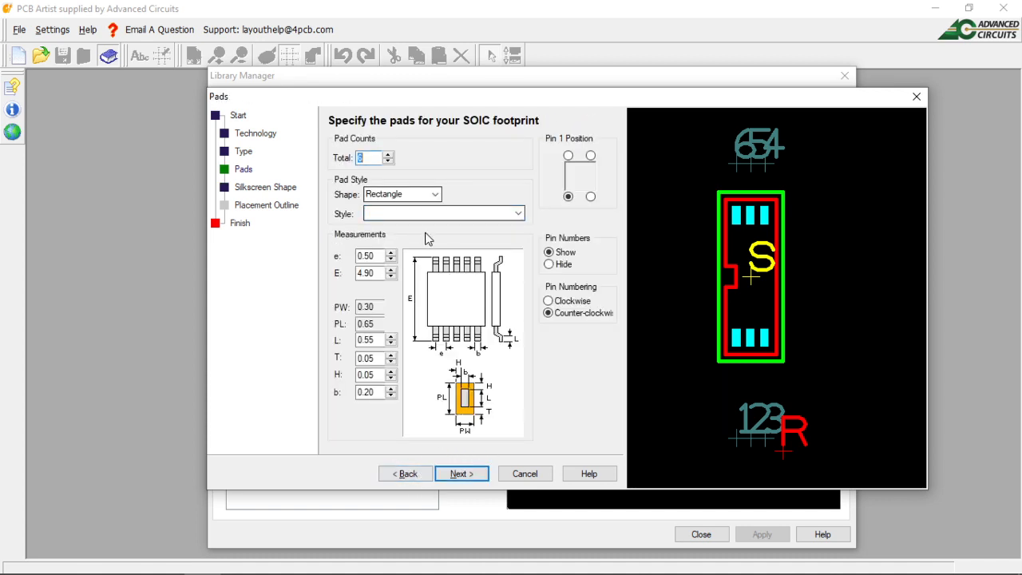
Name the rectangular pad style Rec 65 30 and continue to the silkscreen settings
{"action": "left_click", "coordinate": [379, 211]}
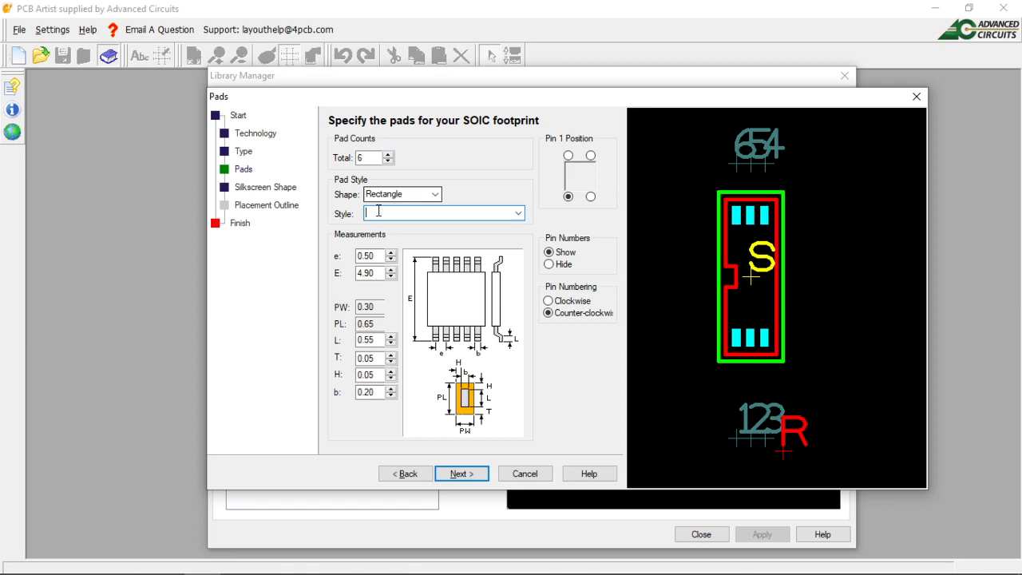
{"action": "type", "text": "Rec 65 30"}
{"action": "left_click", "coordinate": [463, 475]}
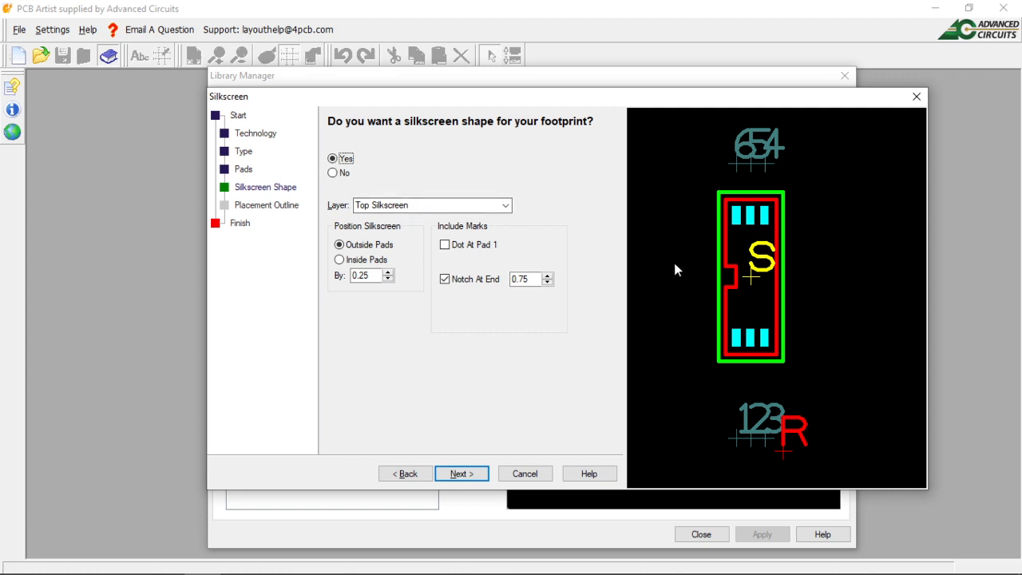
Keep the silkscreen shape on Top Silkscreen, set its end notch to 0.5, include a dot at pad 1, and accept the silkscreen settings
{"action": "left_click", "coordinate": [508, 206]}
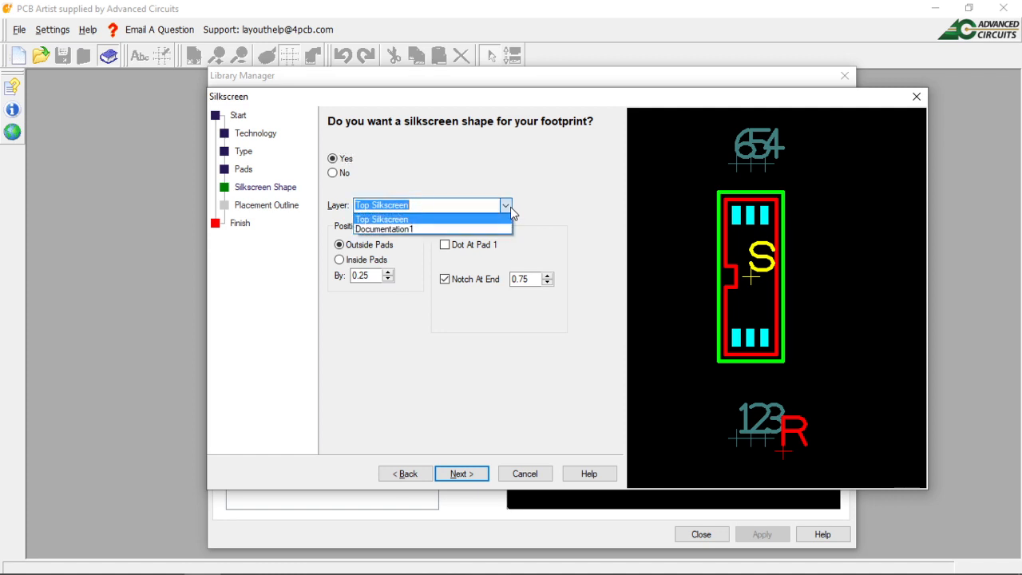
{"action": "left_click", "coordinate": [509, 207]}
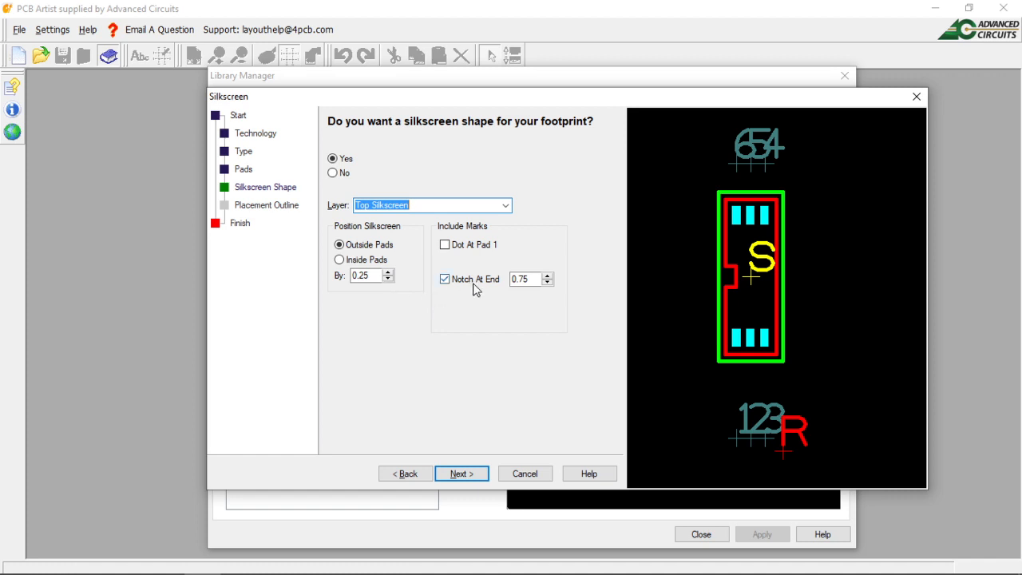
{"action": "left_click", "coordinate": [527, 278]}
{"action": "left_click", "coordinate": [527, 278]}
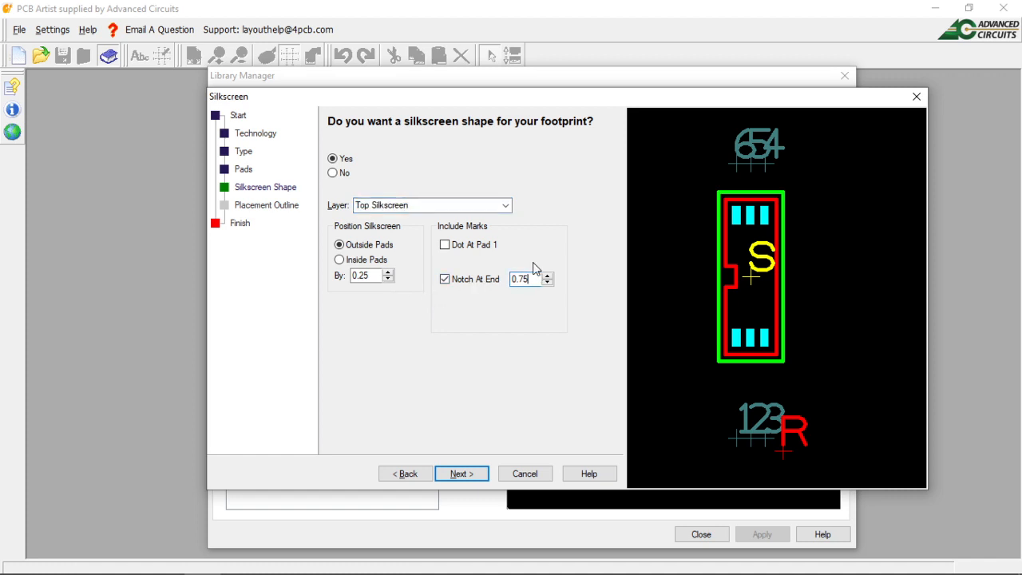
{"action": "key", "text": "BackSpace"}
{"action": "key", "text": "BackSpace"}
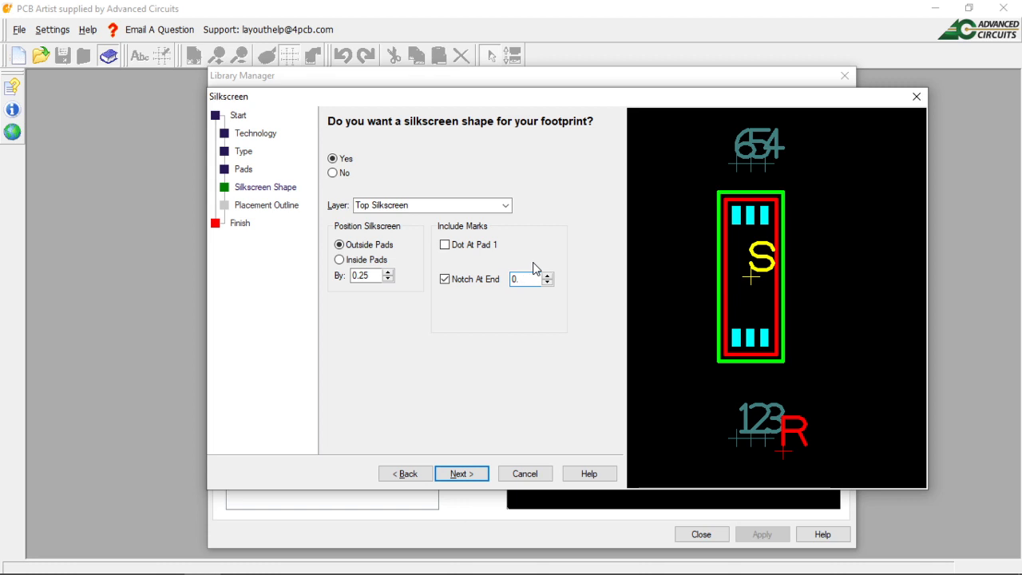
{"action": "type", "text": "5"}
{"action": "left_click", "coordinate": [445, 245]}
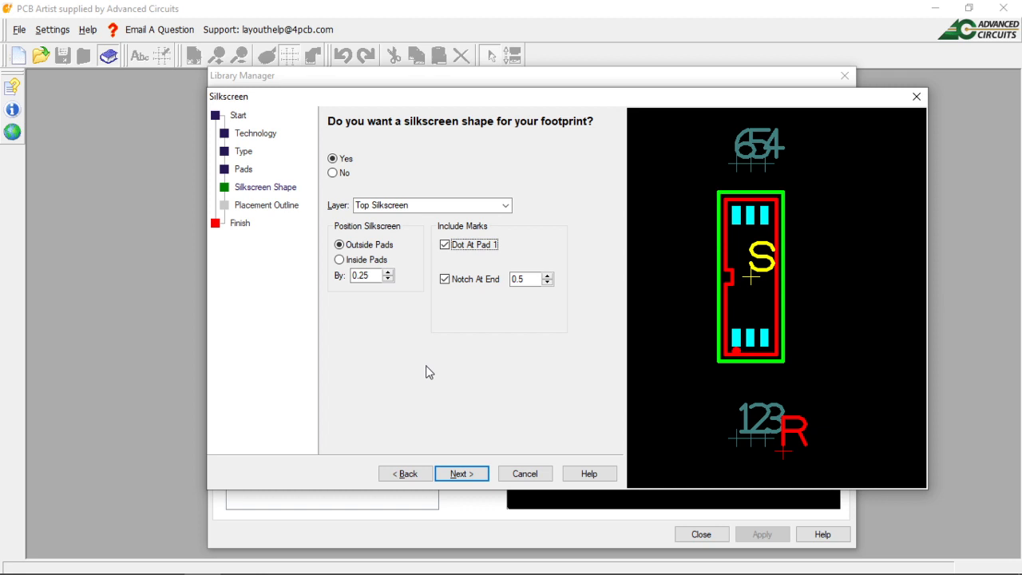
{"action": "left_click", "coordinate": [472, 476]}
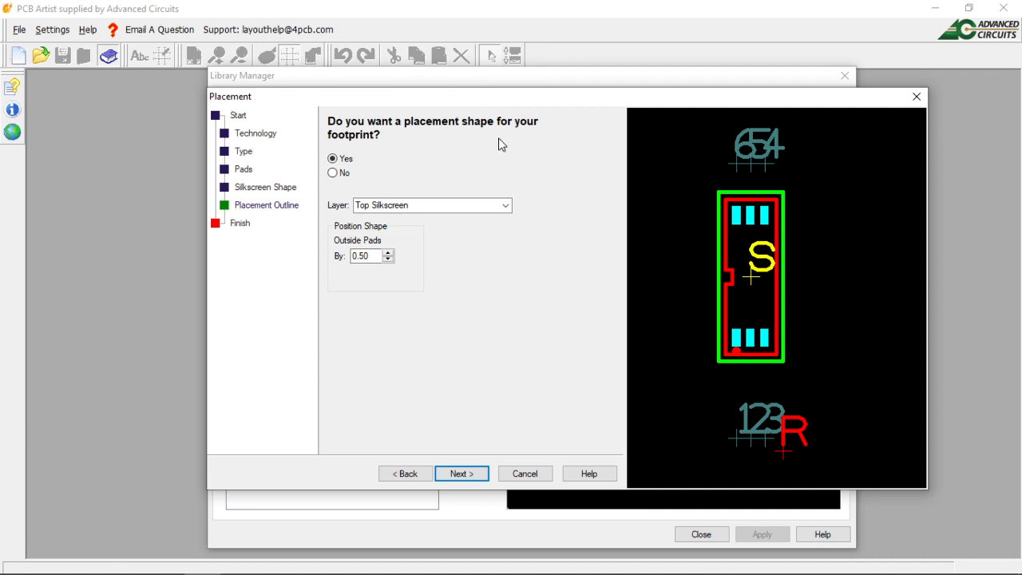
Assign the placement outline to the Documentation1 layer and accept the placement settings
{"action": "left_click", "coordinate": [505, 207]}
{"action": "left_click", "coordinate": [485, 230]}
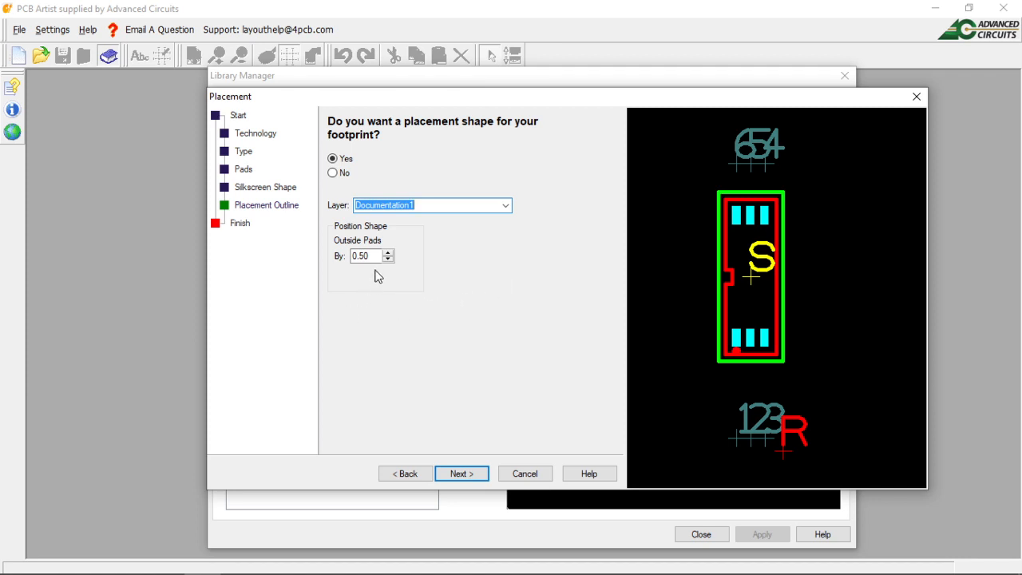
{"action": "left_click", "coordinate": [461, 474]}
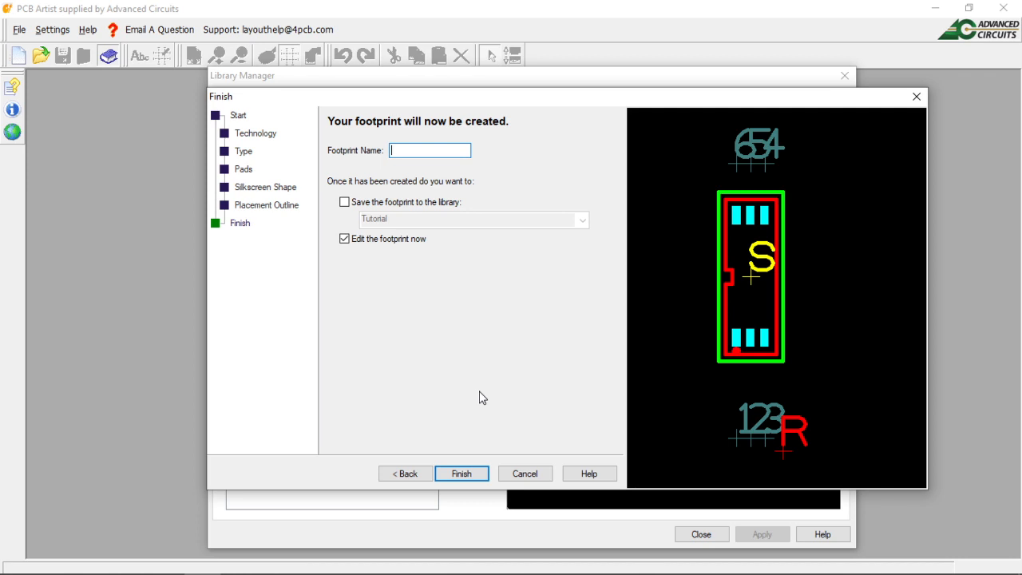
Name the footprint RM-10, save it to the Tutorial library, and create it opened for editing
{"action": "type", "text": "RM-10"}
{"action": "left_click", "coordinate": [345, 204]}
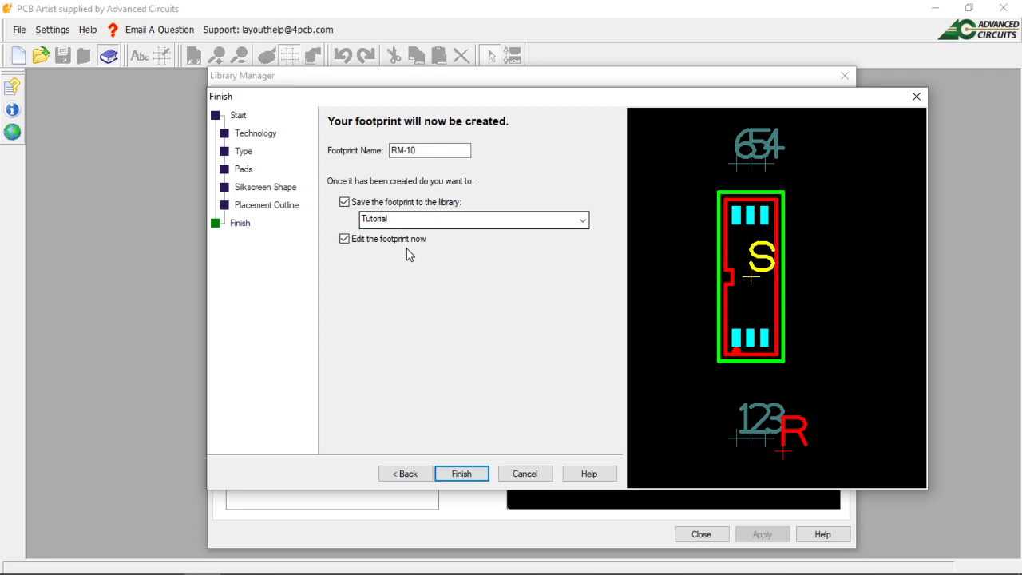
{"action": "left_click", "coordinate": [462, 475]}
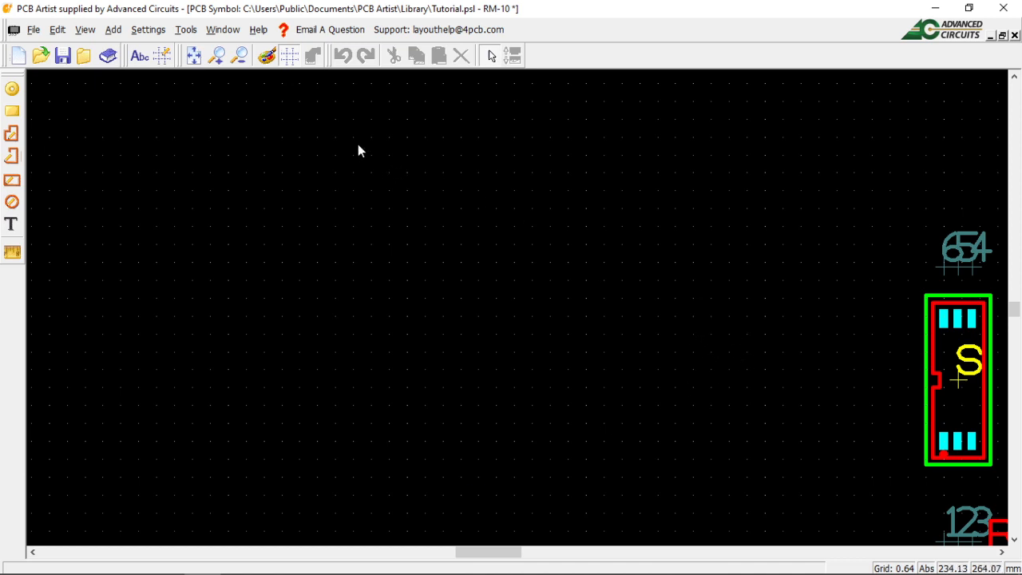
Move the reference name R outward beyond the outline's lower-right corner, to about 257.2, 251.5 mm
{"action": "left_click", "coordinate": [193, 56]}
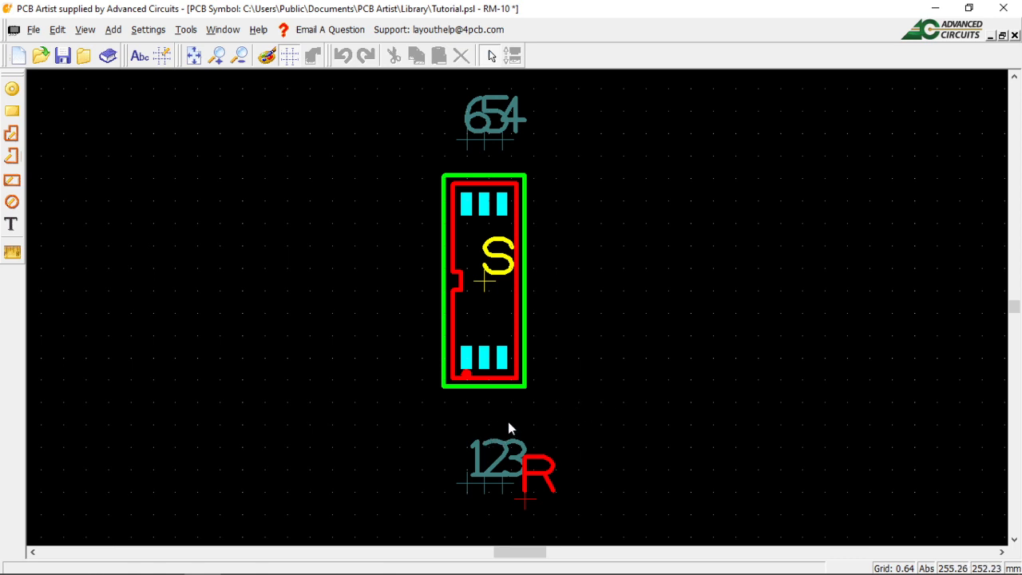
{"action": "left_click", "coordinate": [468, 480]}
{"action": "left_click_drag", "start_coordinate": [525, 479], "coordinate": [582, 421]}
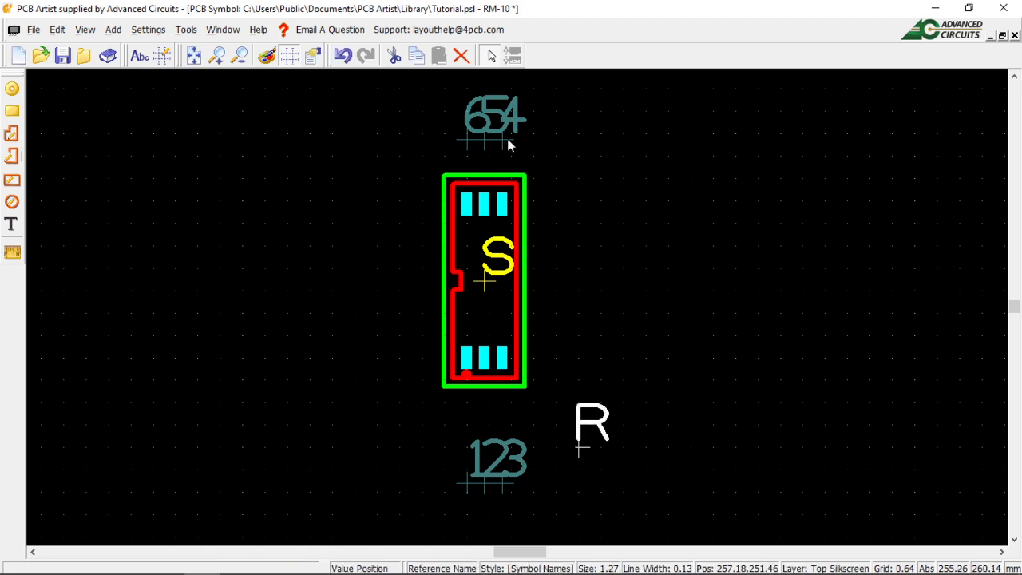
{"action": "left_click", "coordinate": [479, 128]}
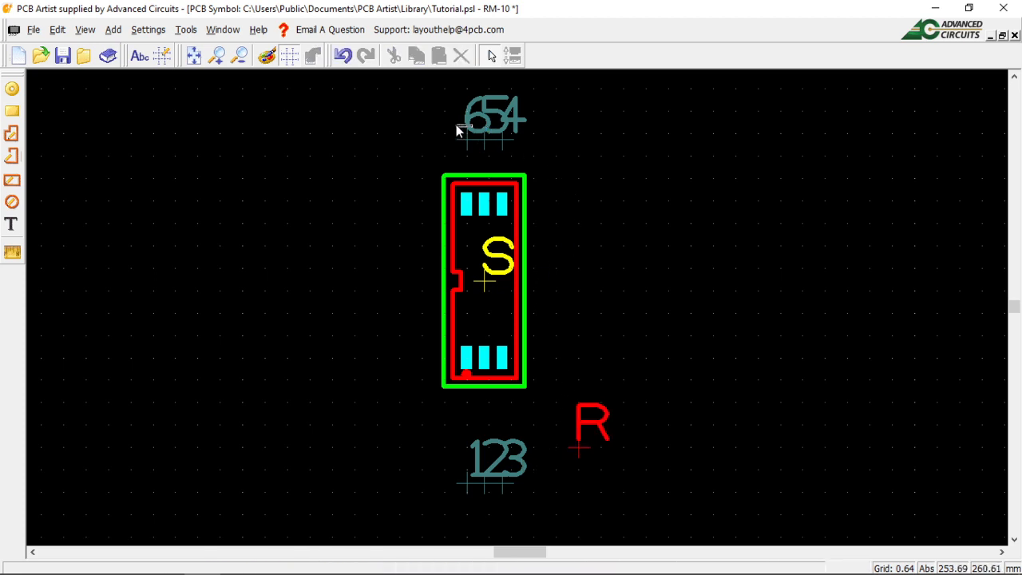
{"action": "right_click", "coordinate": [633, 188]}
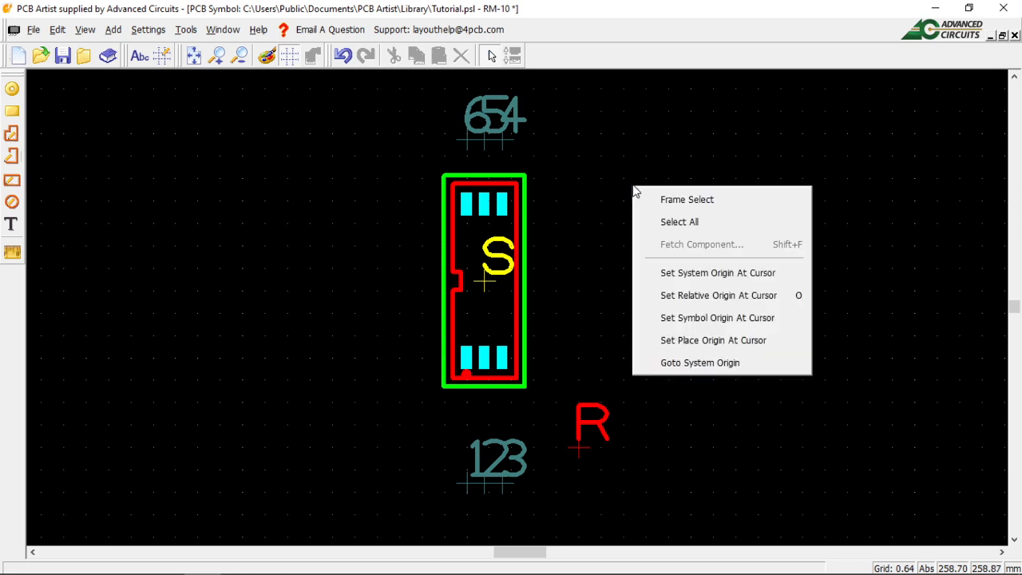
{"action": "left_click", "coordinate": [599, 174]}
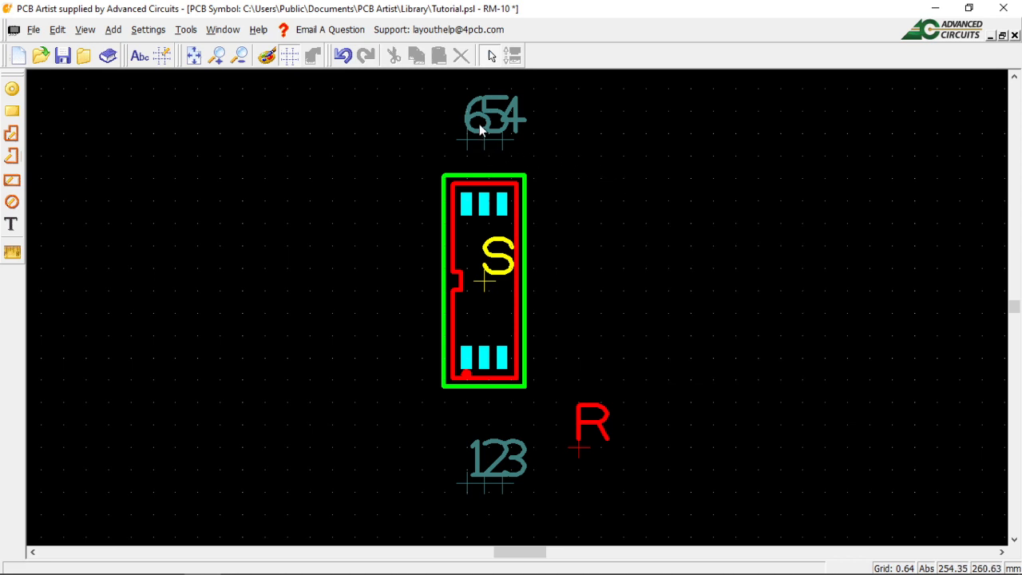
{"action": "right_click", "coordinate": [481, 479]}
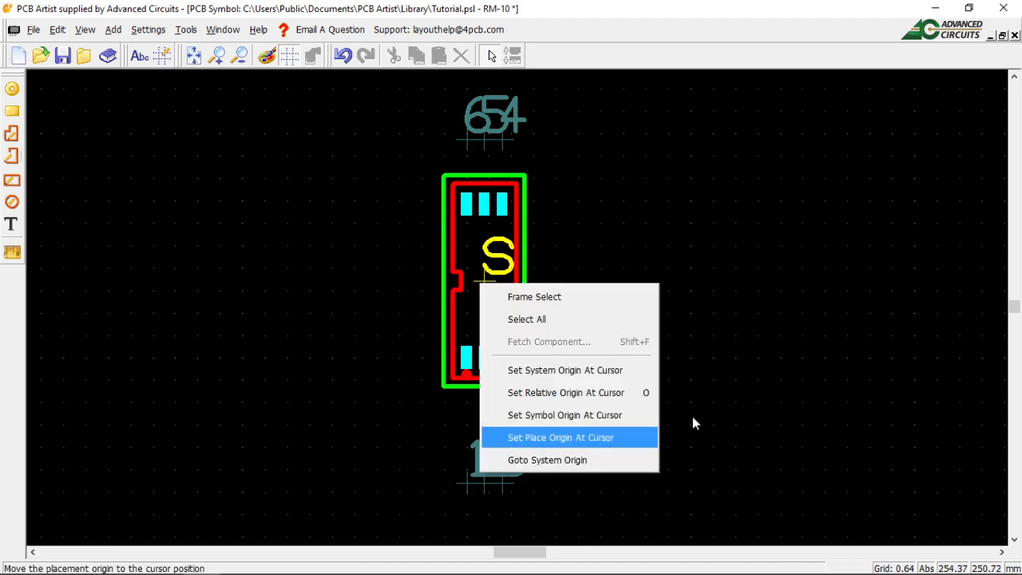
{"action": "left_click", "coordinate": [721, 373]}
{"action": "right_click", "coordinate": [476, 477]}
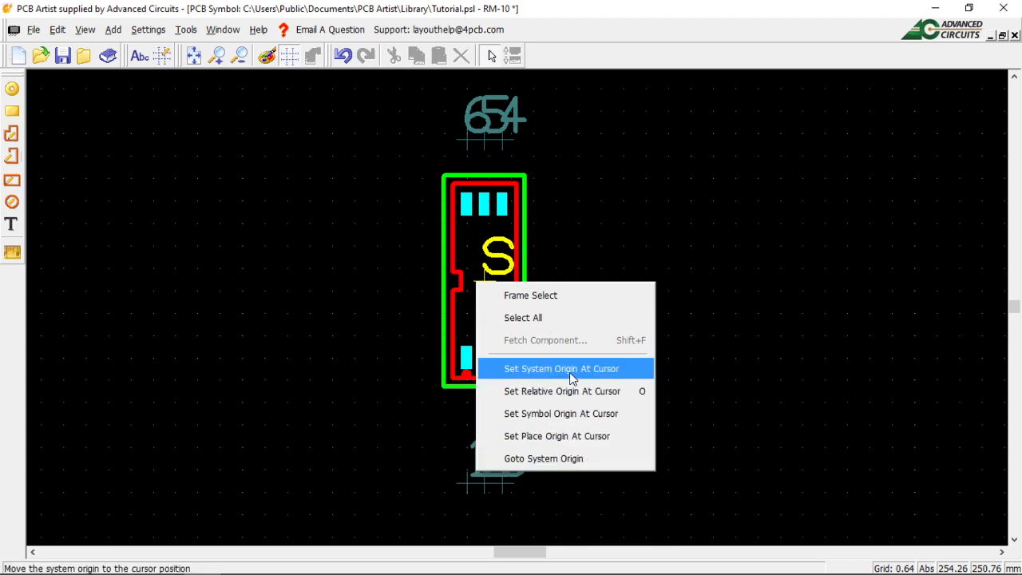
{"action": "left_click", "coordinate": [693, 391]}
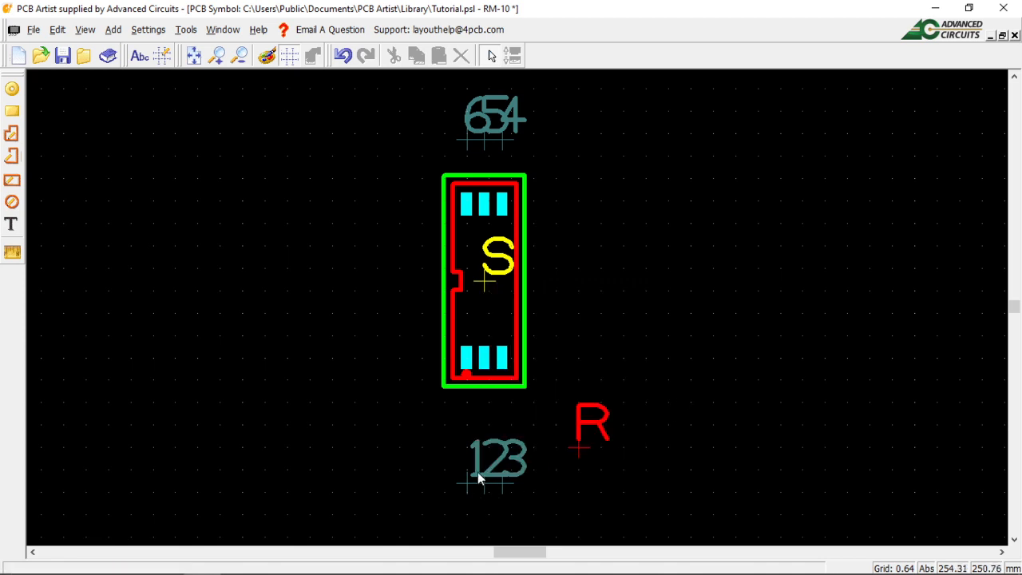
{"action": "right_click", "coordinate": [478, 476]}
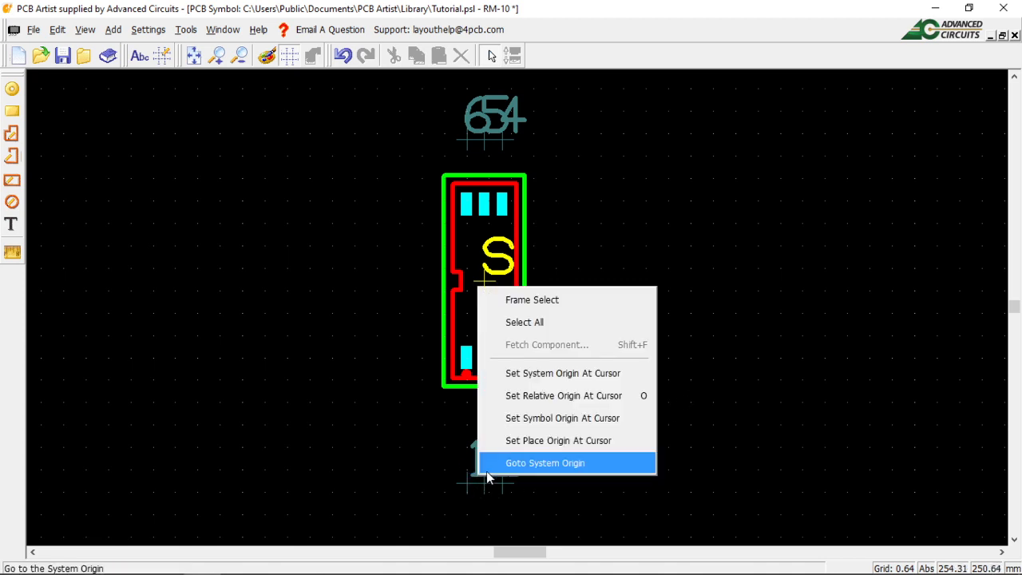
{"action": "left_click", "coordinate": [686, 388]}
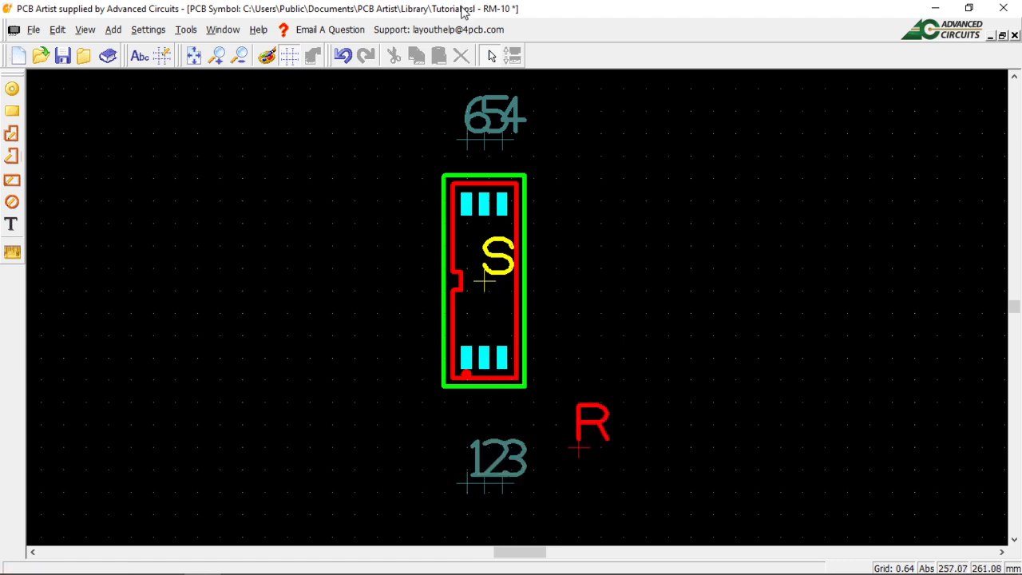
{"action": "right_click", "coordinate": [472, 132]}
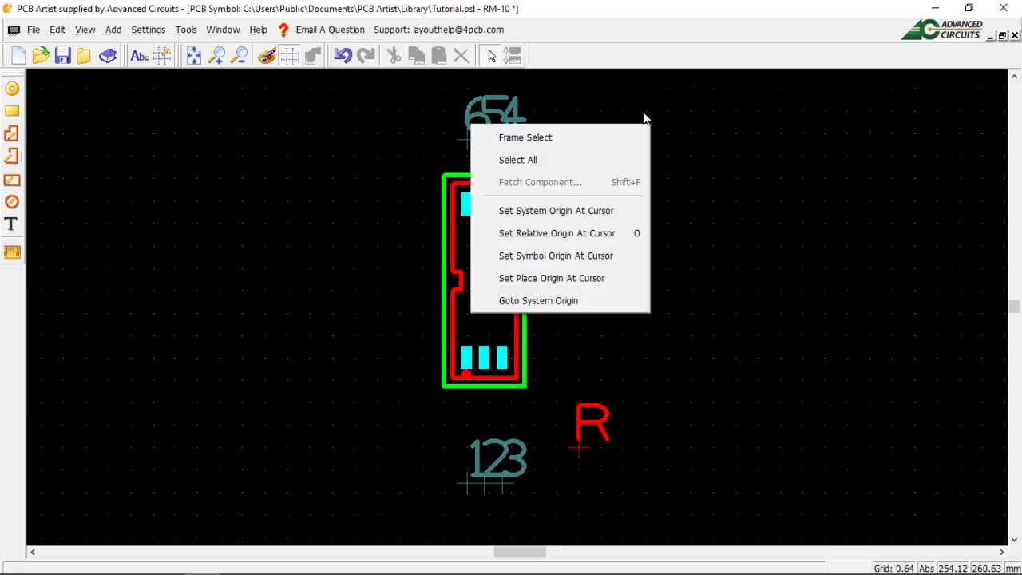
{"action": "left_click", "coordinate": [467, 142]}
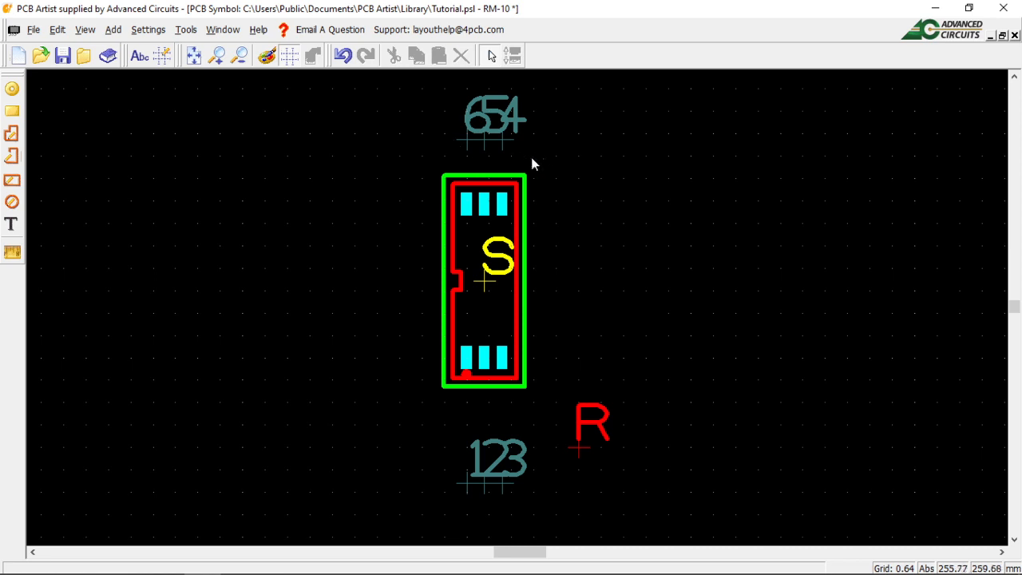
{"action": "scroll", "coordinate": [520, 312], "scroll_direction": "up", "scroll_amount": 3}
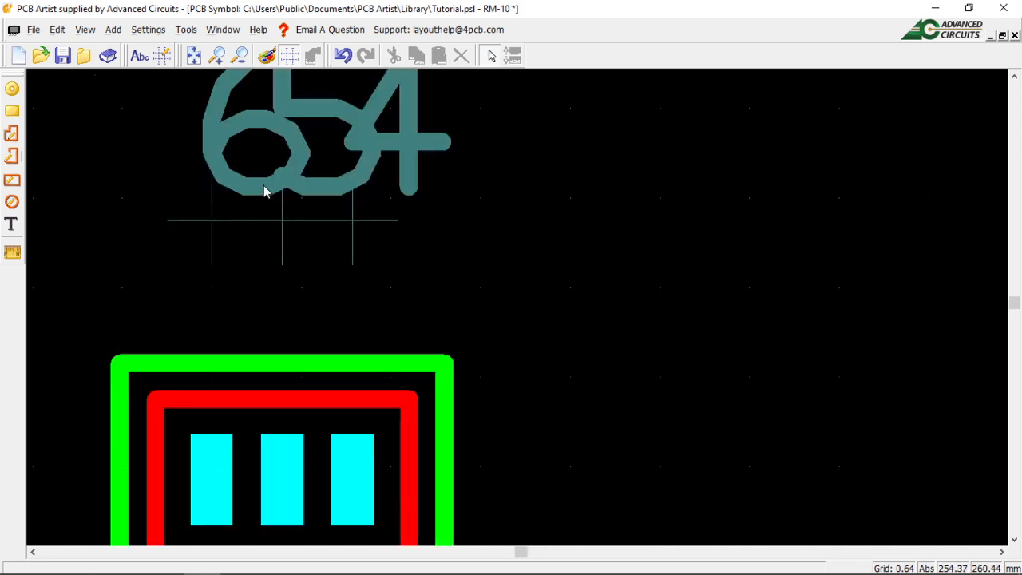
{"action": "scroll", "coordinate": [517, 313], "scroll_direction": "down", "scroll_amount": 5}
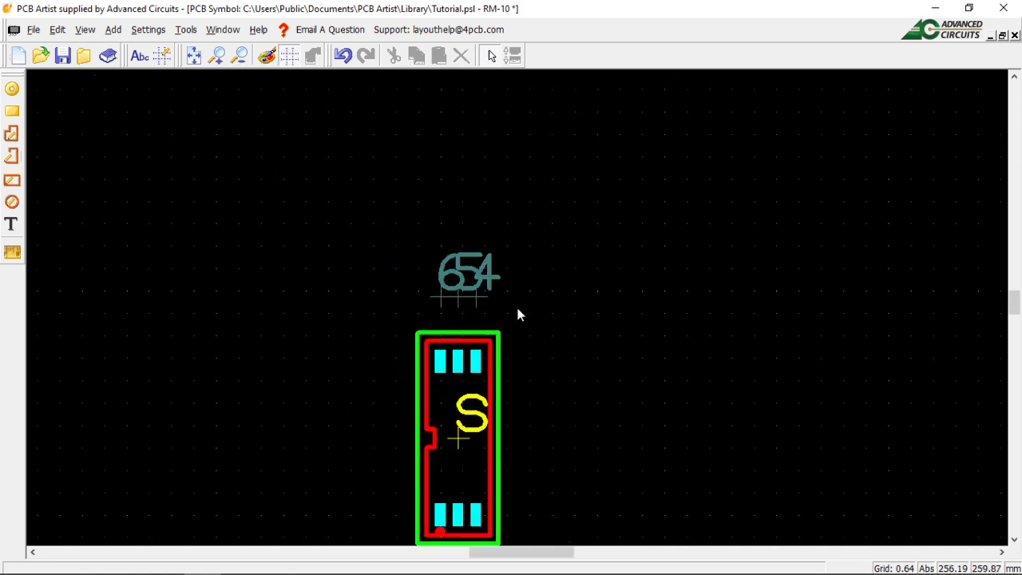
{"action": "scroll", "coordinate": [519, 314], "scroll_direction": "up", "scroll_amount": 3}
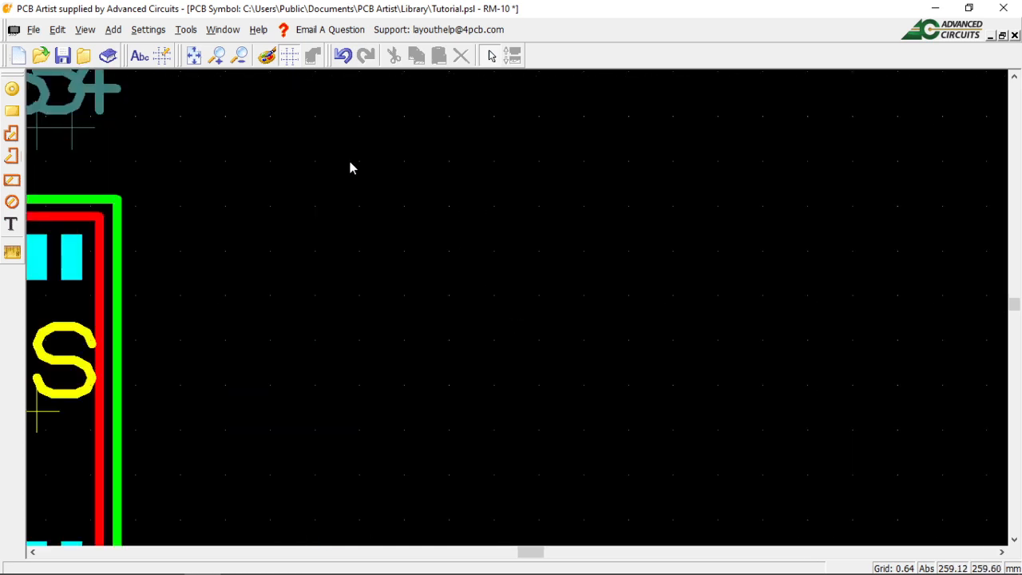
{"action": "left_click", "coordinate": [193, 55]}
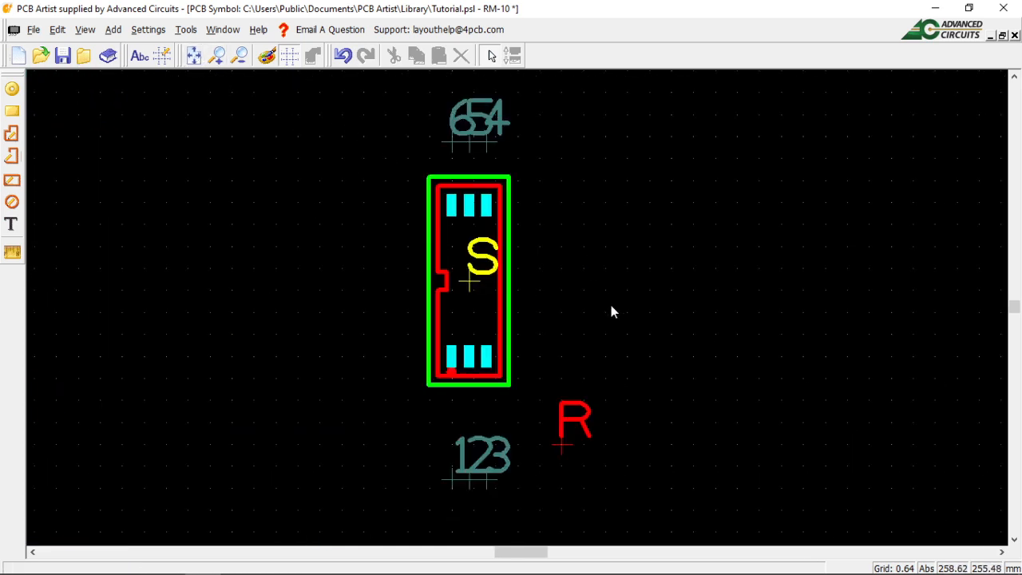
{"action": "right_click", "coordinate": [504, 467]}
{"action": "left_click", "coordinate": [580, 479]}
Close the RM-10 footprint with its changes saved and reopen it from the Tutorial library's PCB symbols
{"action": "left_click", "coordinate": [1014, 35]}
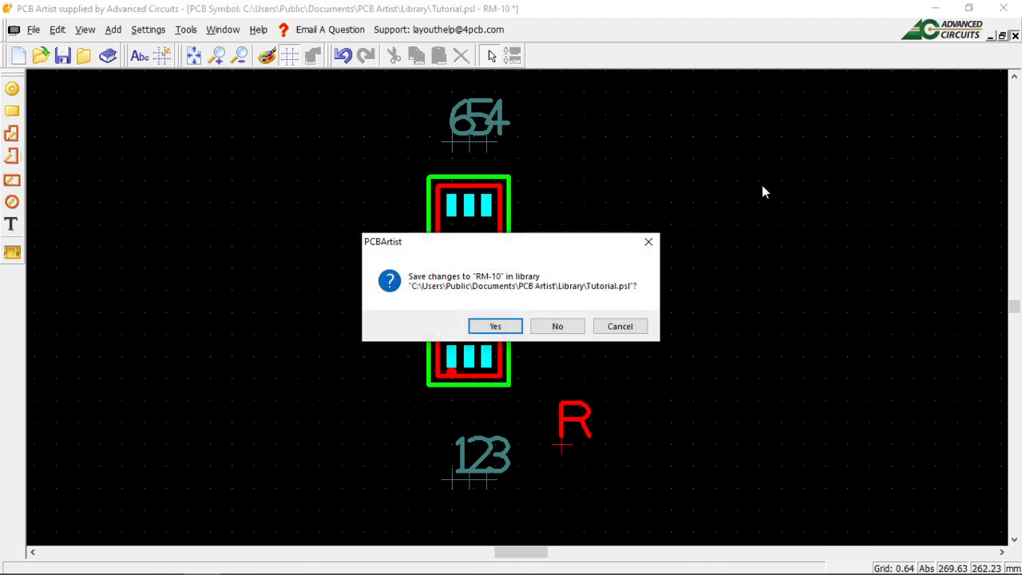
{"action": "left_click", "coordinate": [503, 326]}
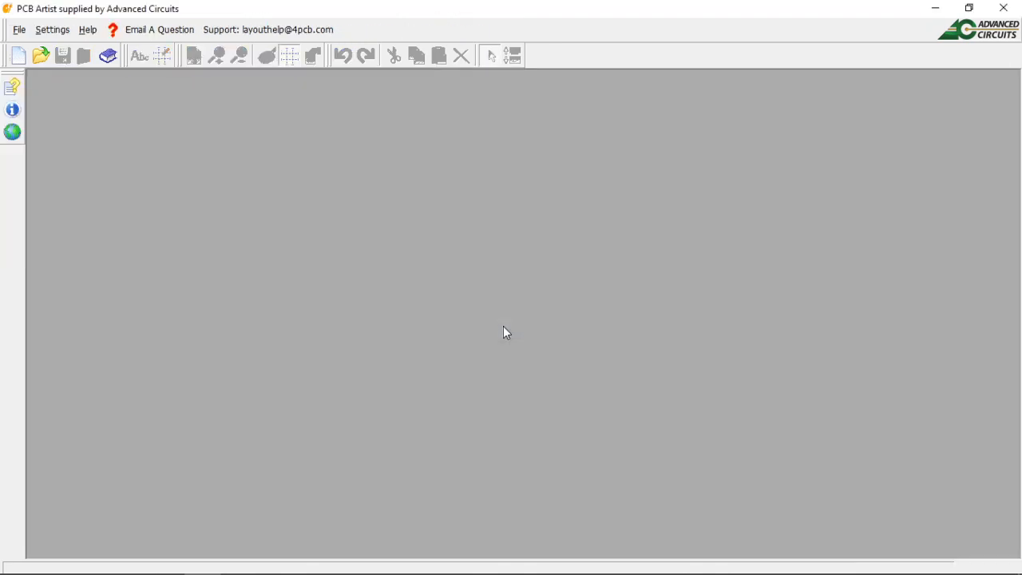
{"action": "left_click", "coordinate": [114, 59]}
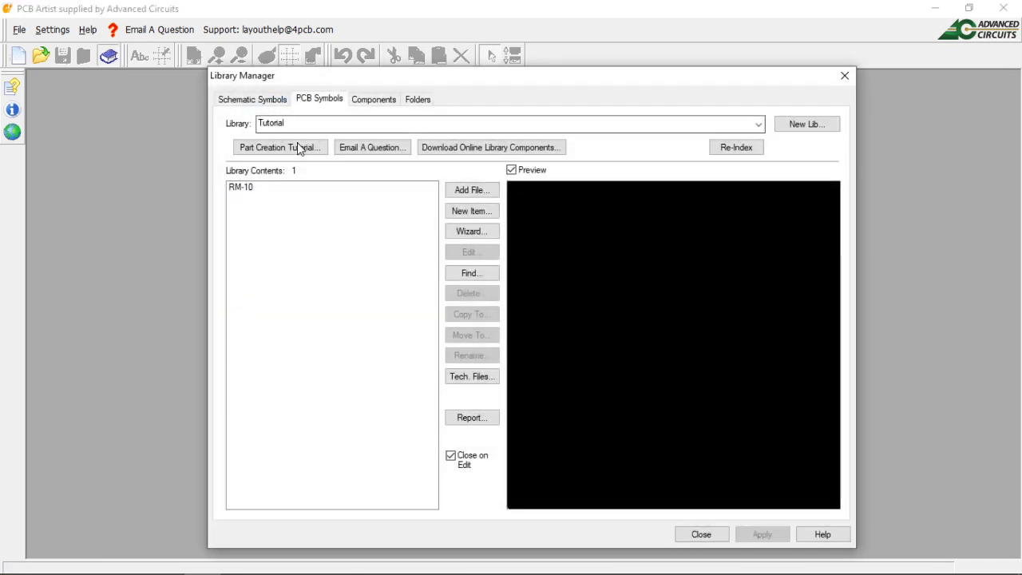
{"action": "left_click", "coordinate": [243, 188]}
{"action": "double_click", "coordinate": [246, 190]}
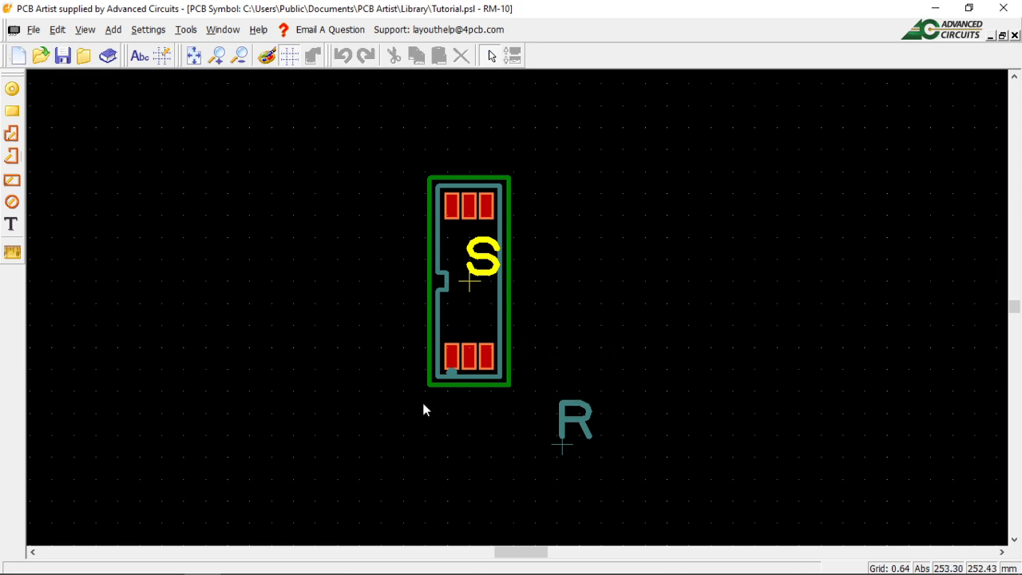
Close RM-10 without further changes and open it for editing again through the Library Manager
{"action": "right_click", "coordinate": [396, 403]}
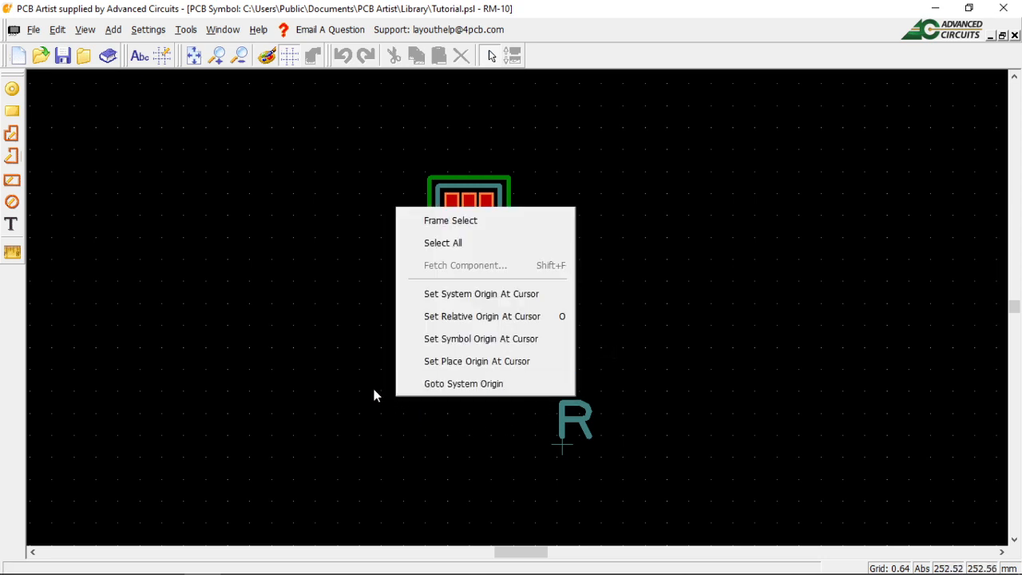
{"action": "left_click", "coordinate": [372, 385]}
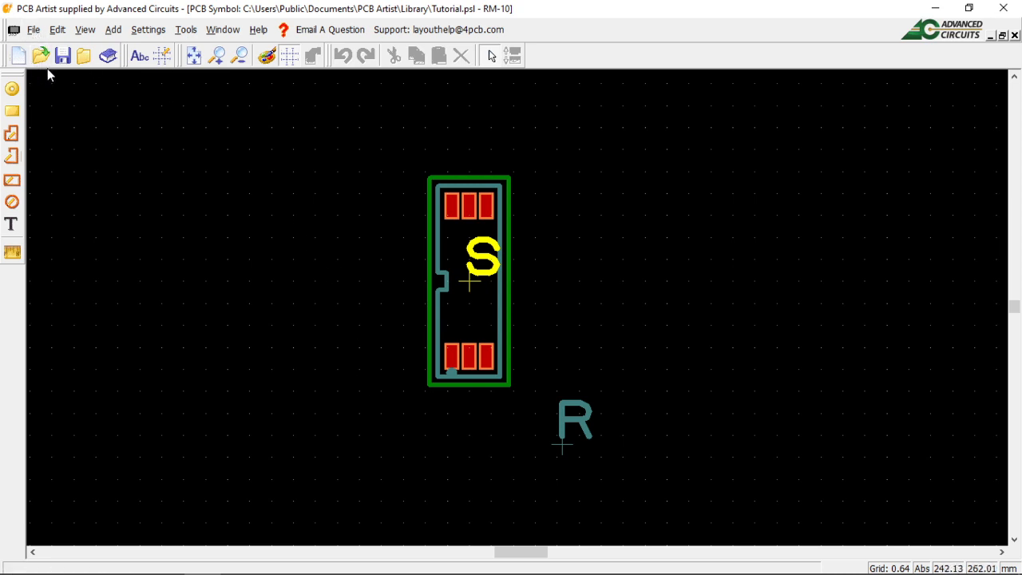
{"action": "left_click", "coordinate": [1015, 35]}
{"action": "left_click", "coordinate": [108, 56]}
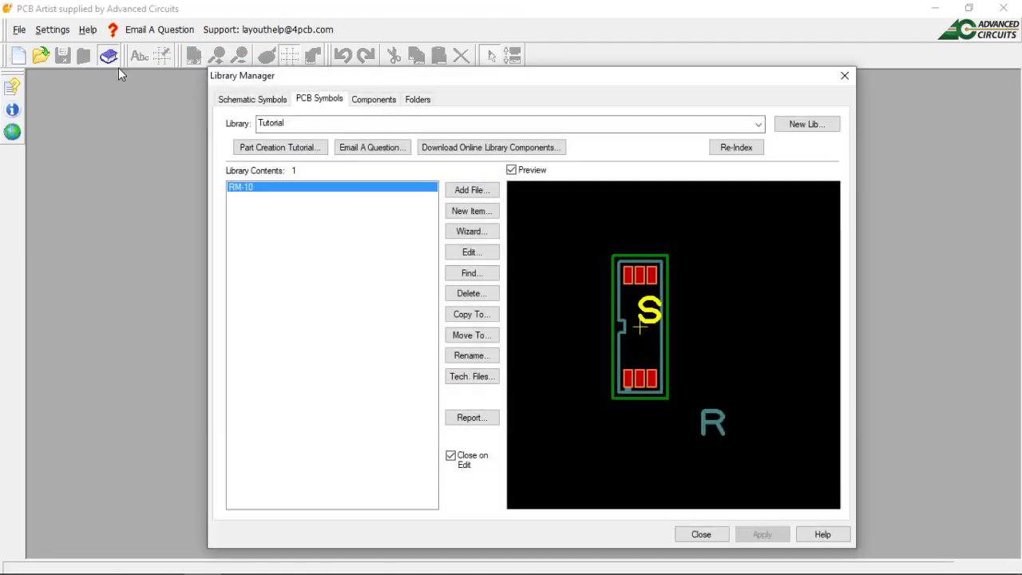
{"action": "left_click", "coordinate": [479, 254]}
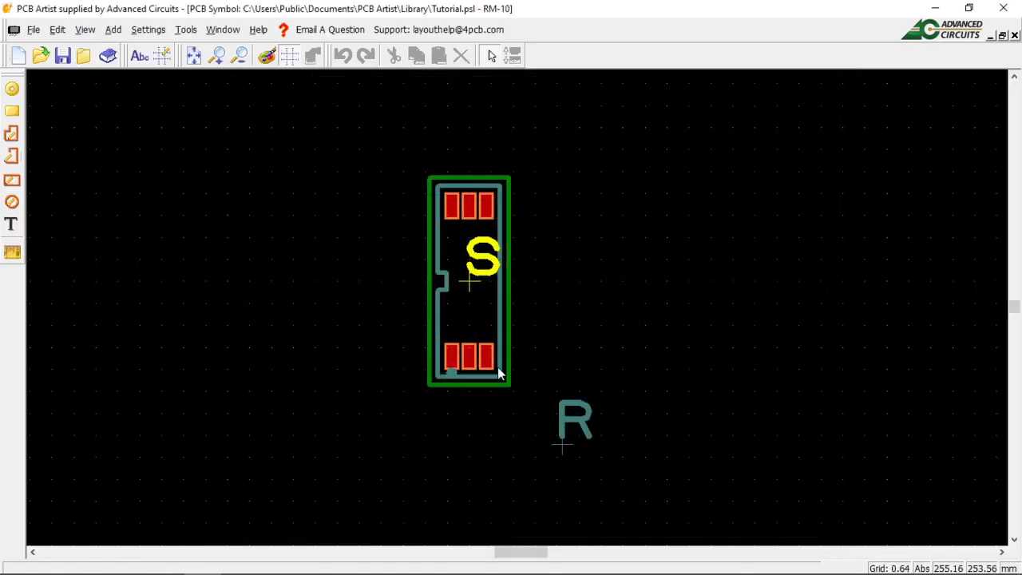
Move the reference name R upward, beside the footprint's lower pads, to about 257.2, 252.7 mm
{"action": "left_click", "coordinate": [570, 421]}
{"action": "left_click_drag", "start_coordinate": [570, 427], "coordinate": [556, 361]}
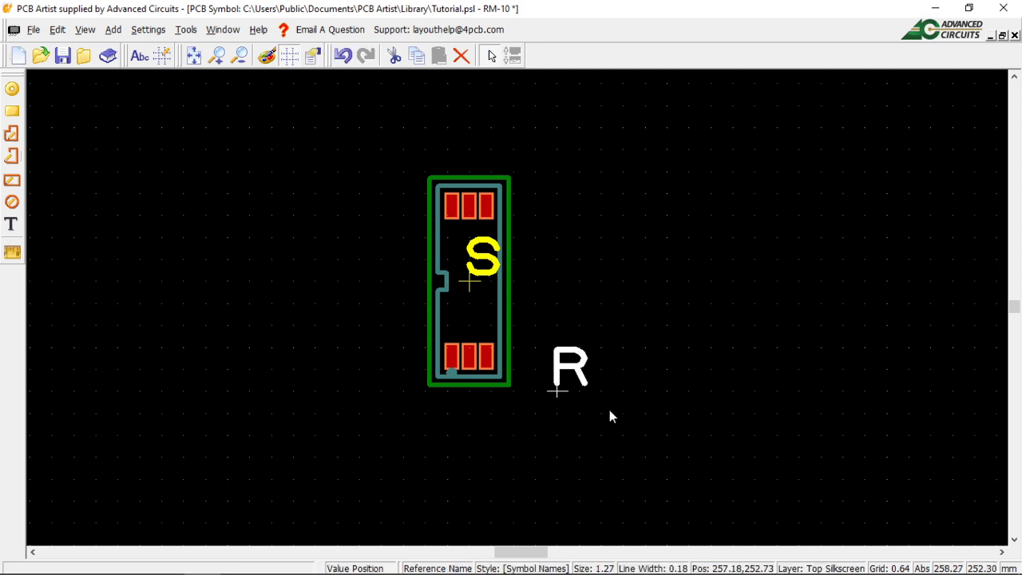
{"action": "left_click", "coordinate": [693, 354]}
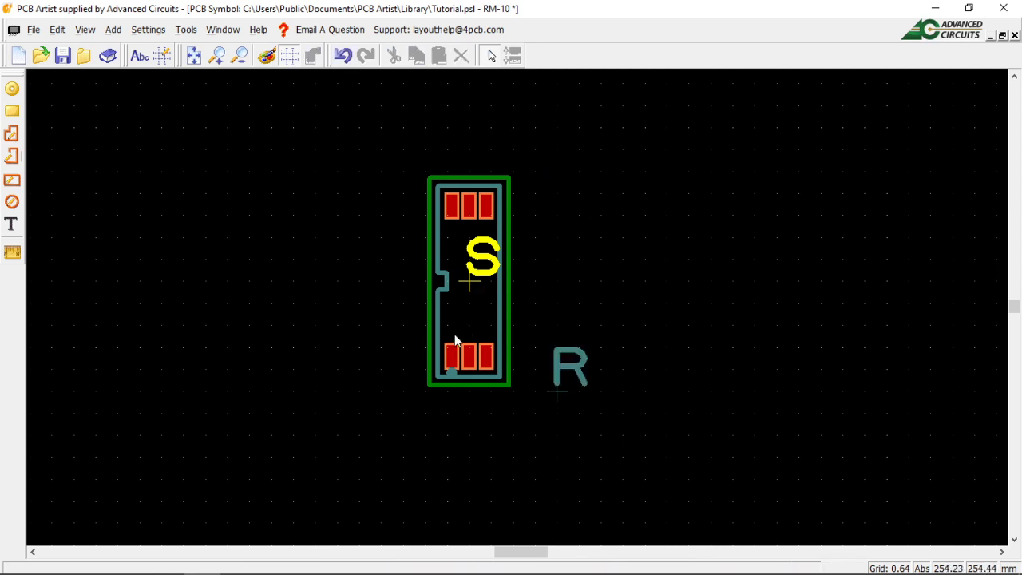
Check the properties of pad 1 in the footprint's lower row, then close them and deselect the pad
{"action": "left_click", "coordinate": [480, 387]}
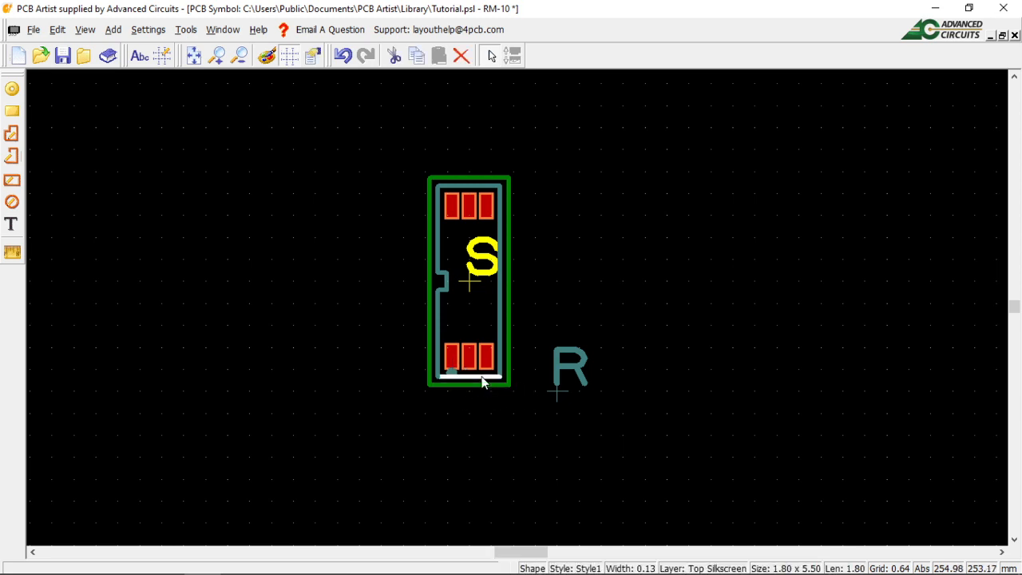
{"action": "left_click", "coordinate": [455, 361]}
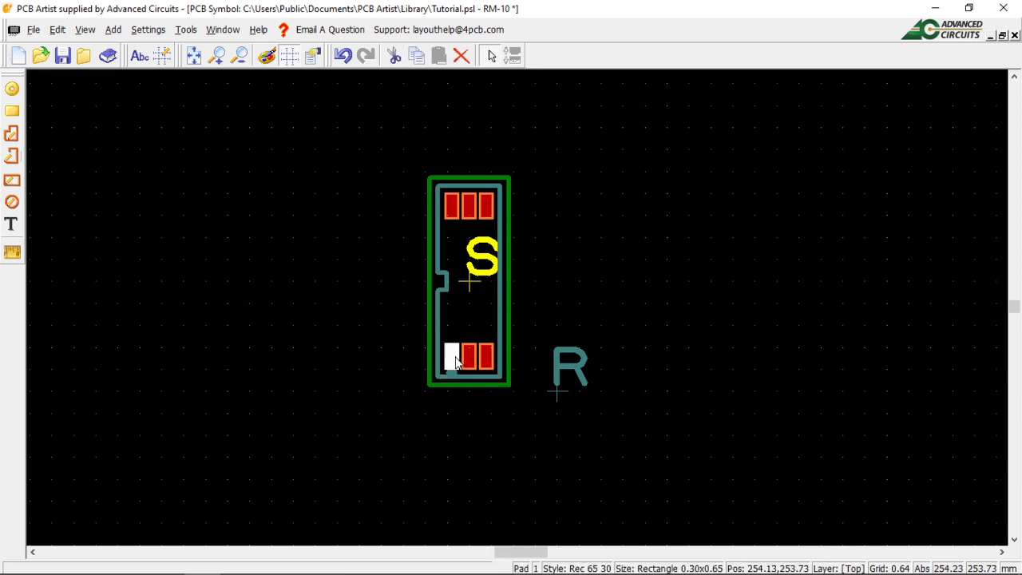
{"action": "right_click", "coordinate": [456, 362]}
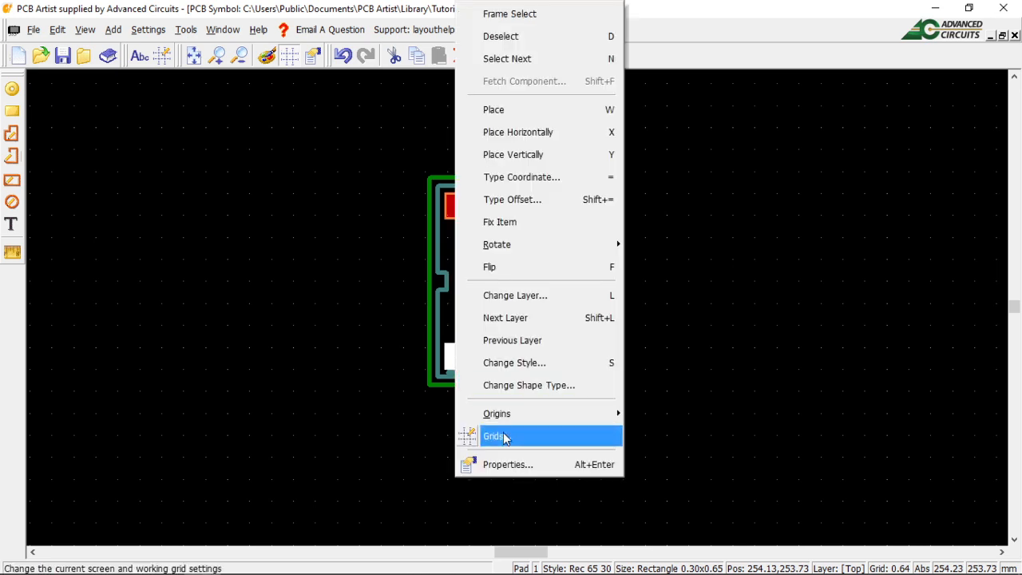
{"action": "left_click", "coordinate": [519, 465]}
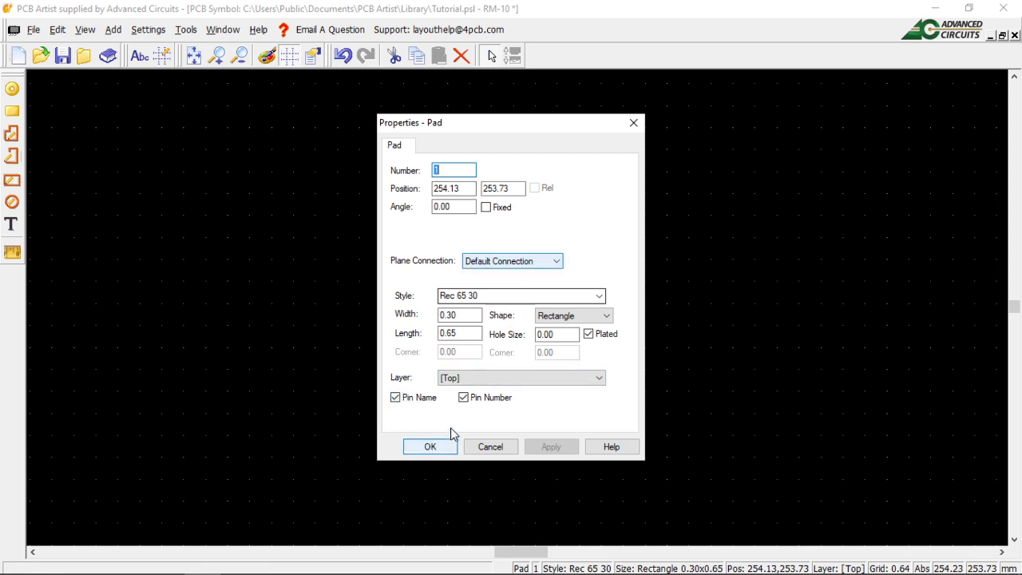
{"action": "left_click", "coordinate": [431, 447]}
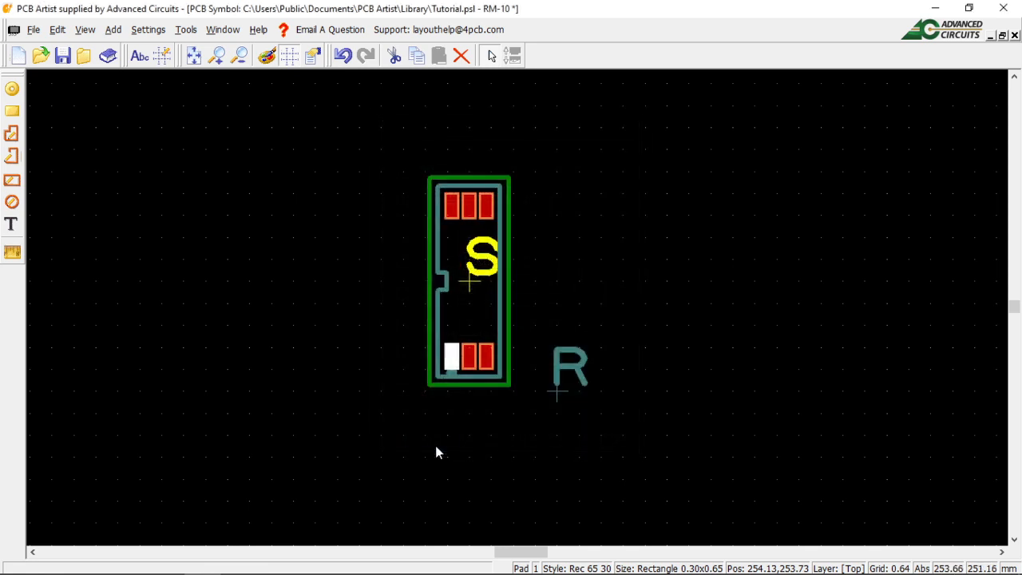
{"action": "left_click", "coordinate": [478, 459]}
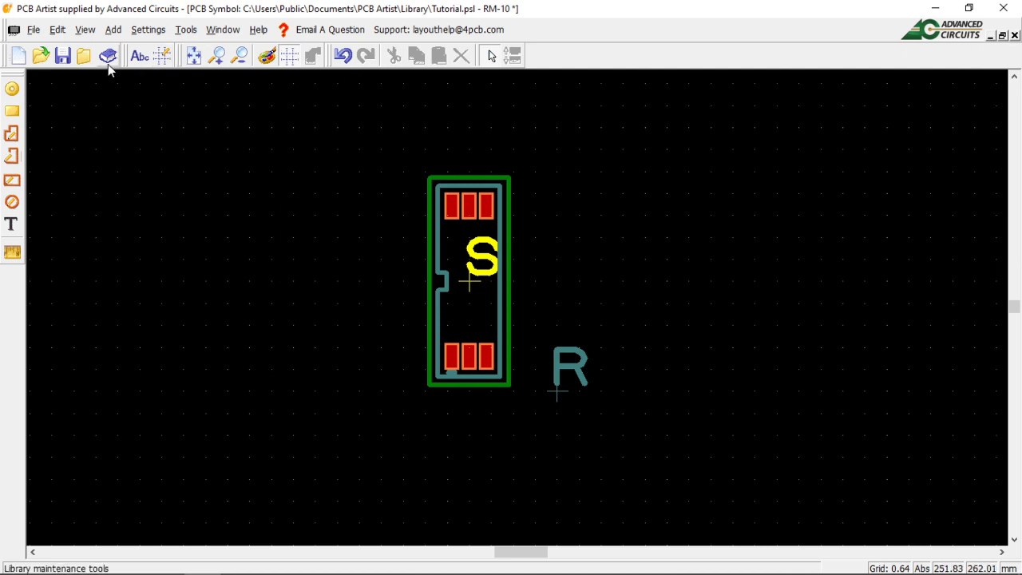
Save the changes to RM-10 in the Tutorial library, close the footprint, and open the Library Manager
{"action": "left_click", "coordinate": [1015, 36]}
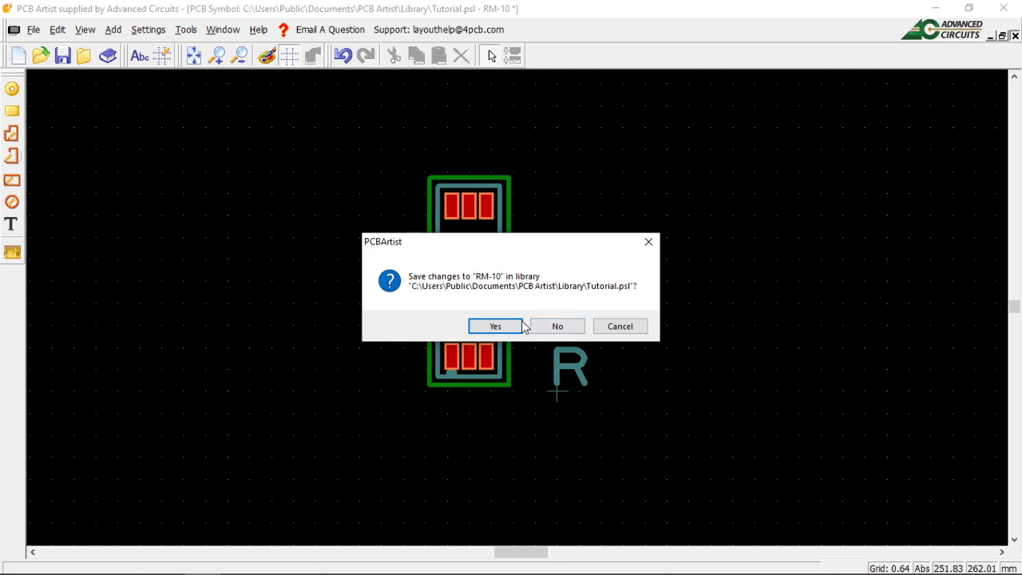
{"action": "left_click", "coordinate": [495, 325]}
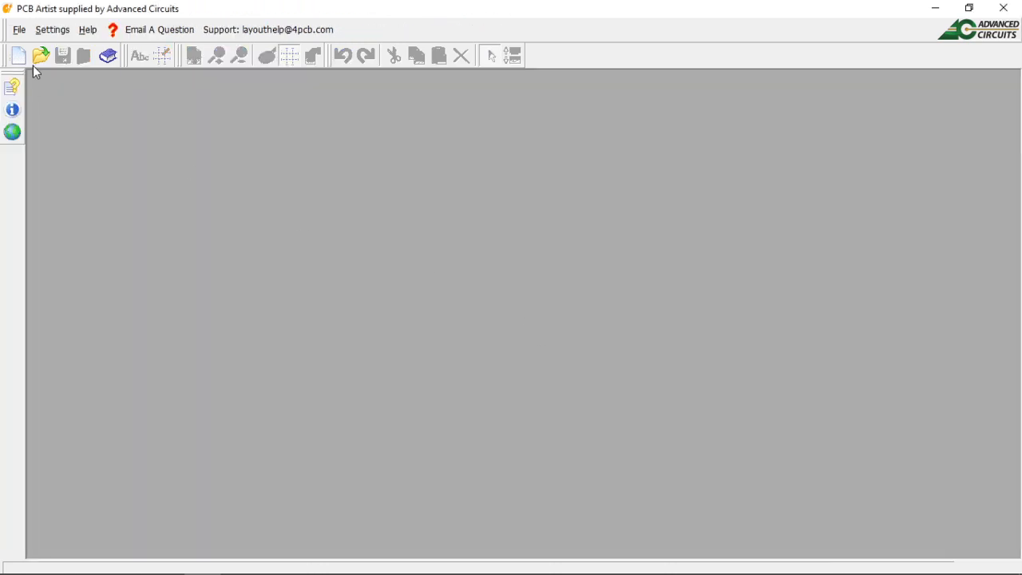
{"action": "left_click", "coordinate": [109, 56]}
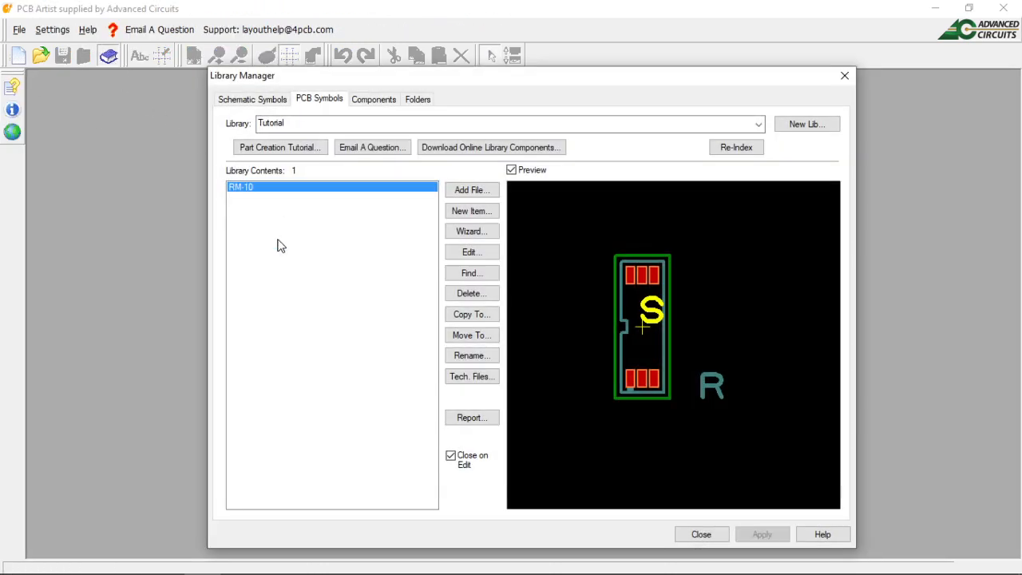